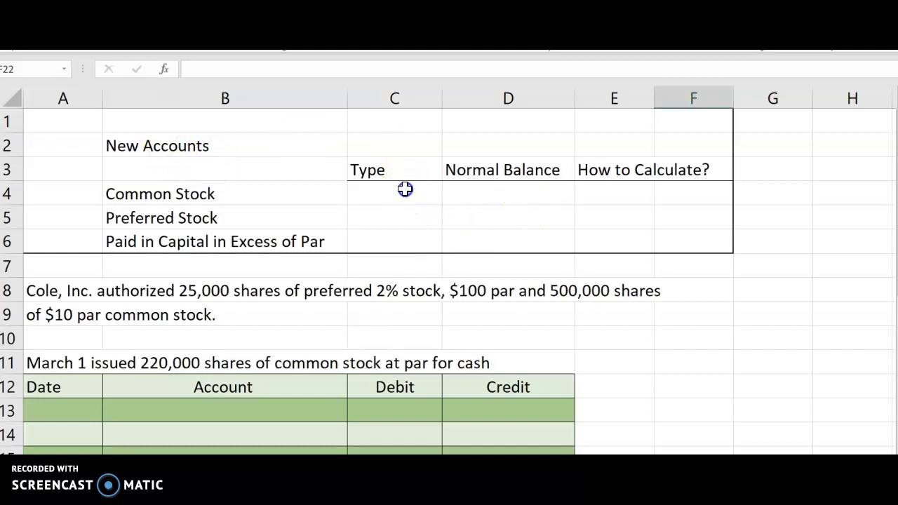
Enter Capital as the type and Credit as the normal balance for Common Stock
left_click(365, 192)
type("Capital")
key("Tab")
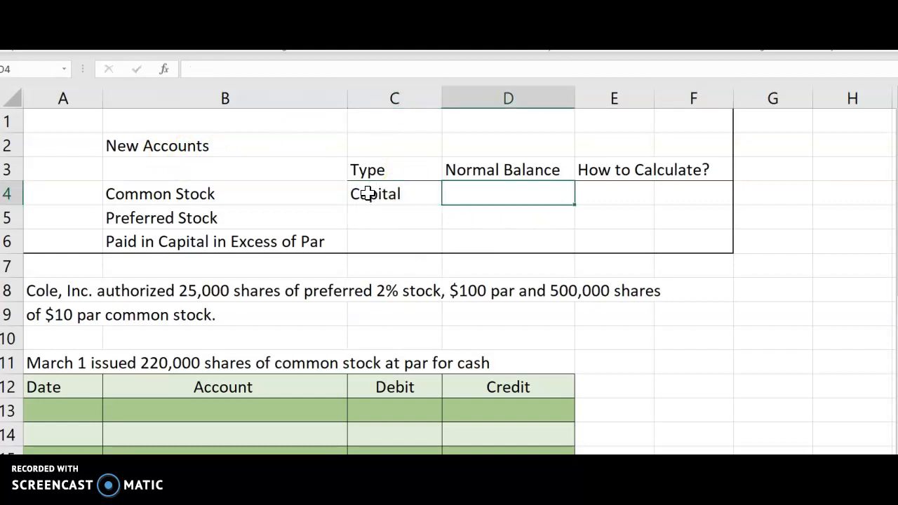
type("Credit")
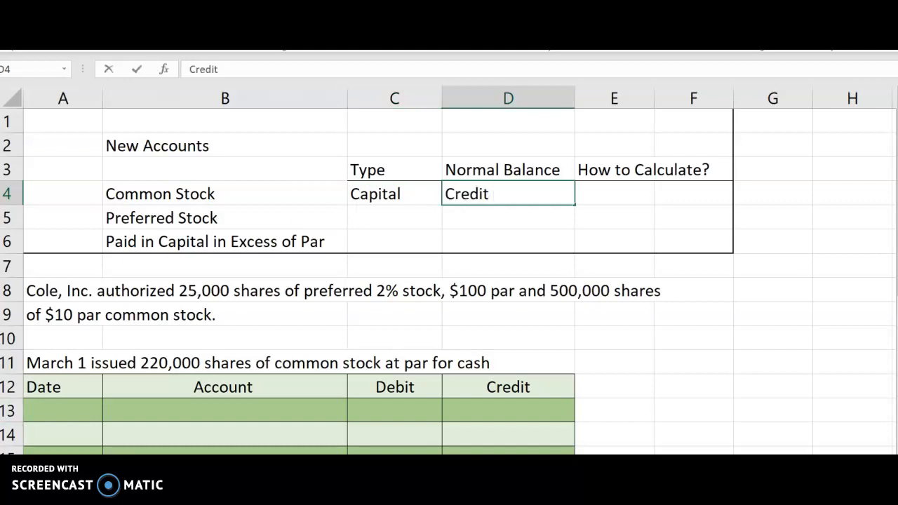
Enter "# of shares x par" as the calculation method for Common Stock
left_click(600, 201)
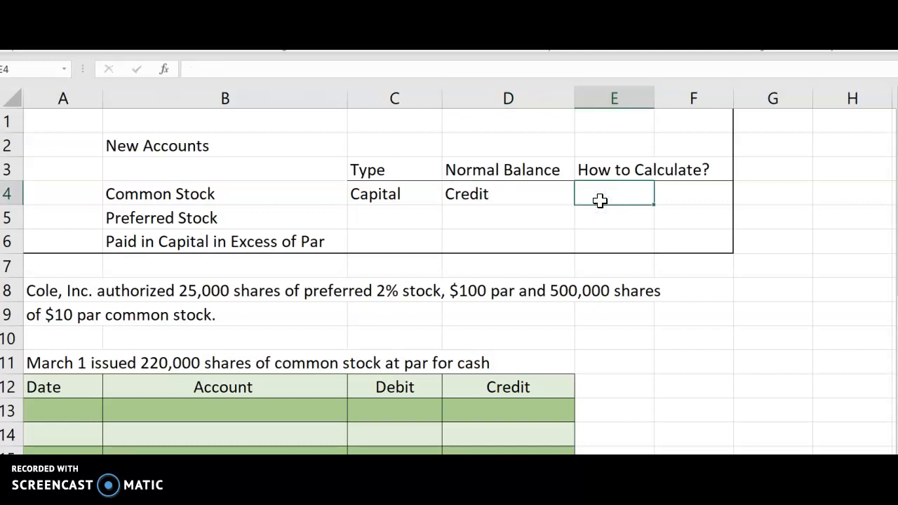
type("$")
key("BackSpace")
key("BackSpace")
type("# of shares x par")
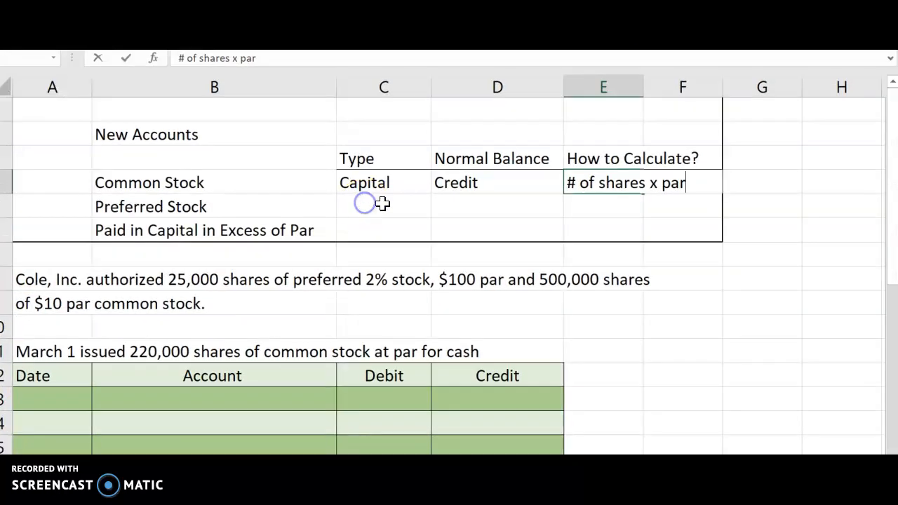
Complete the Preferred Stock row with Capital, Credit, and the calculation method copied from the Common Stock row
left_click(392, 243)
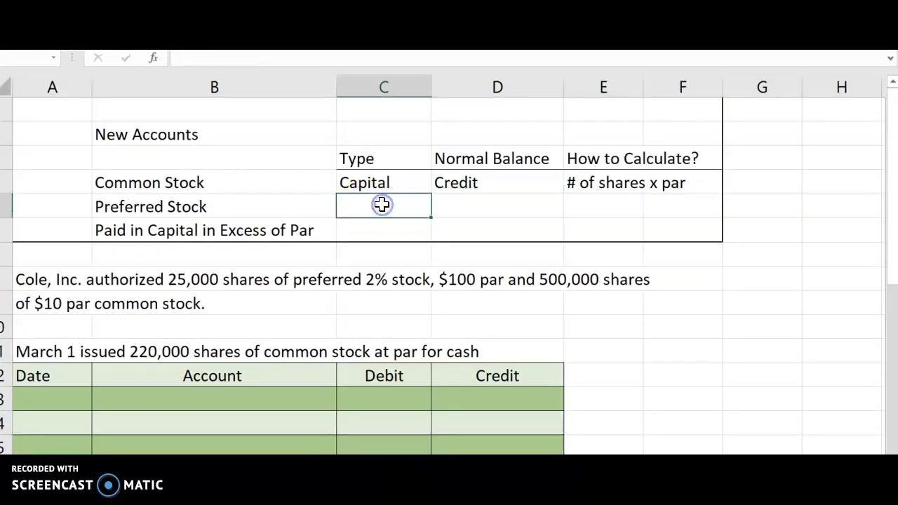
type("Capital")
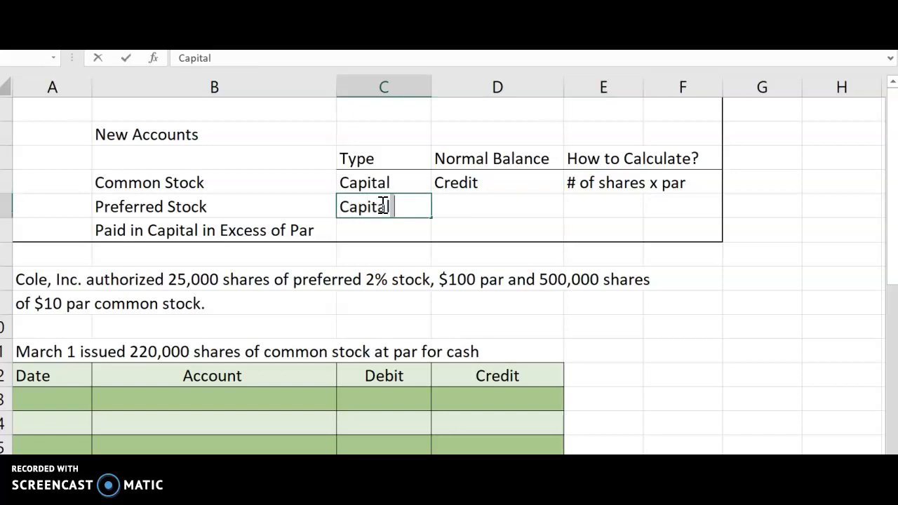
key("Tab")
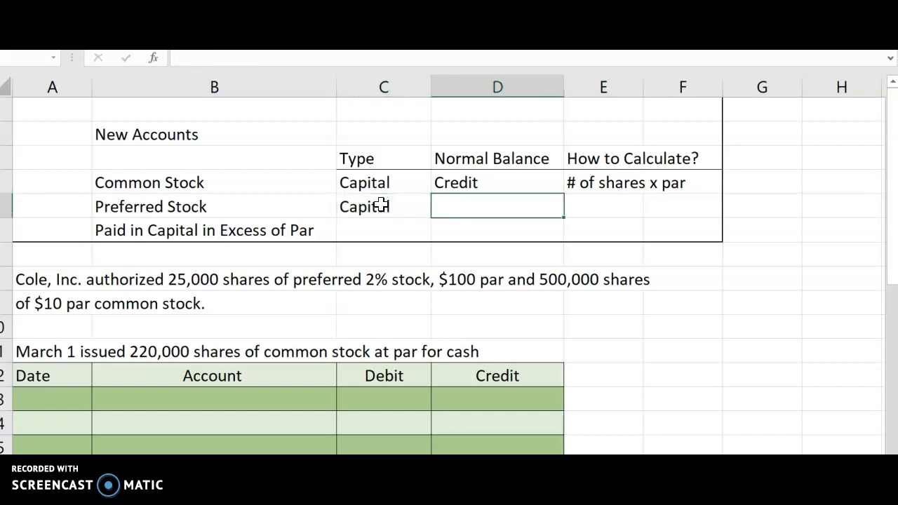
type("Credit")
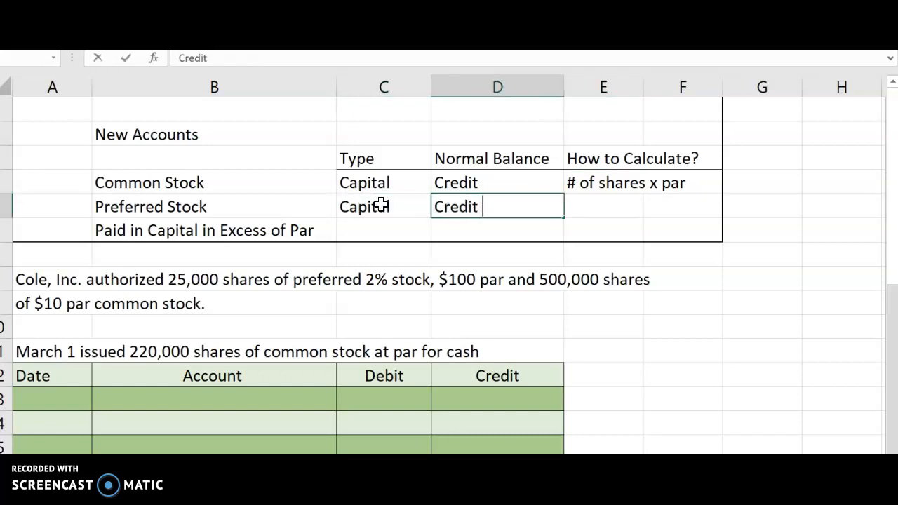
left_click(634, 187)
left_click_drag(642, 195, 643, 214)
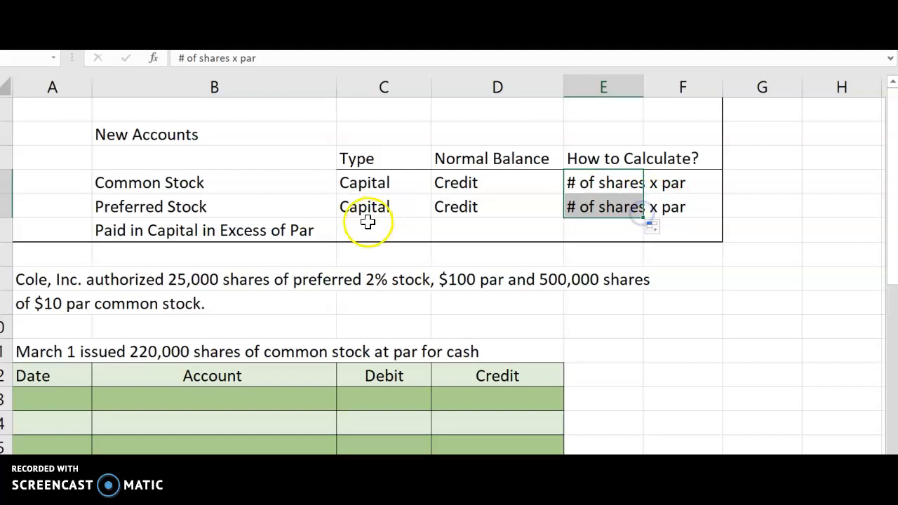
Enter Capital as the type for Paid in Capital in Excess of Par and fill its normal balance with Credit from the row above
left_click(253, 228)
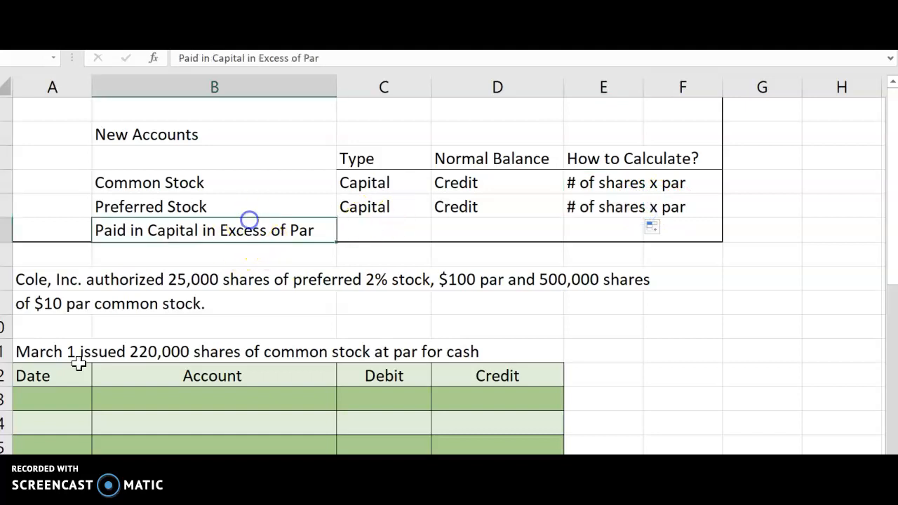
left_click(368, 232)
type("C")
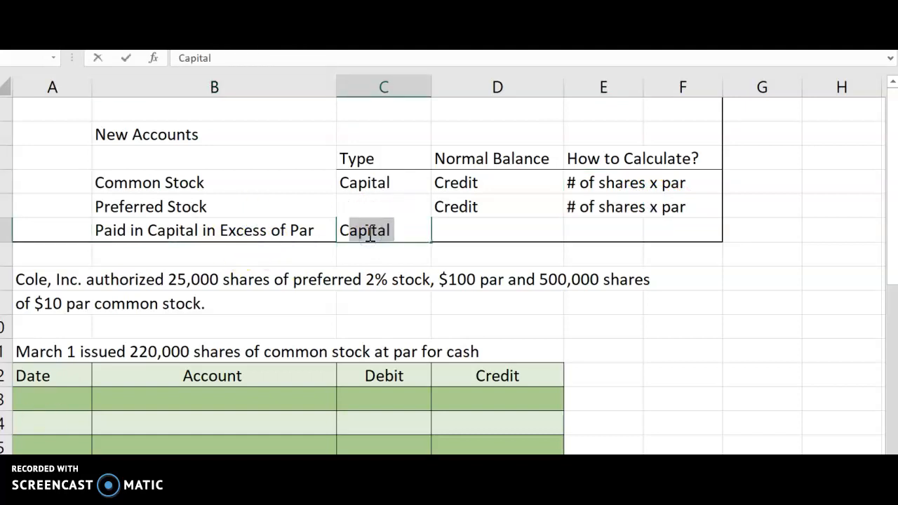
type("apital")
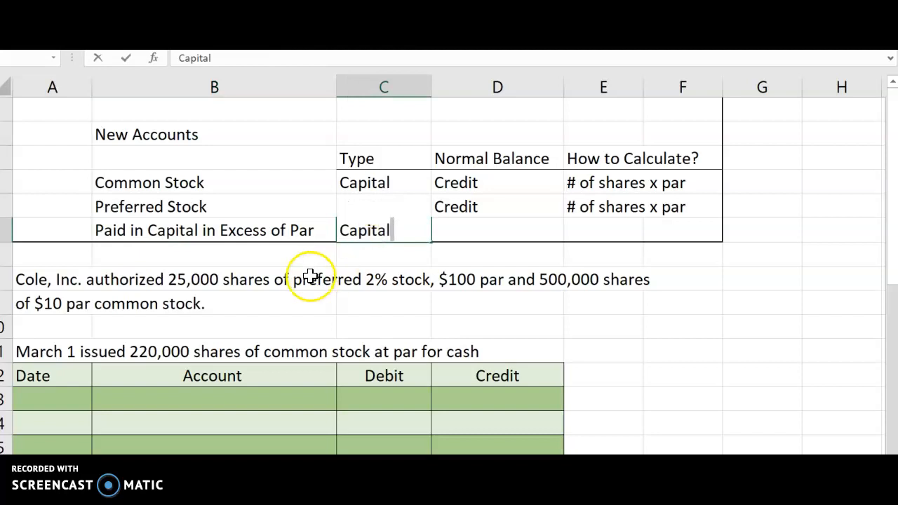
key("Return")
key("Return")
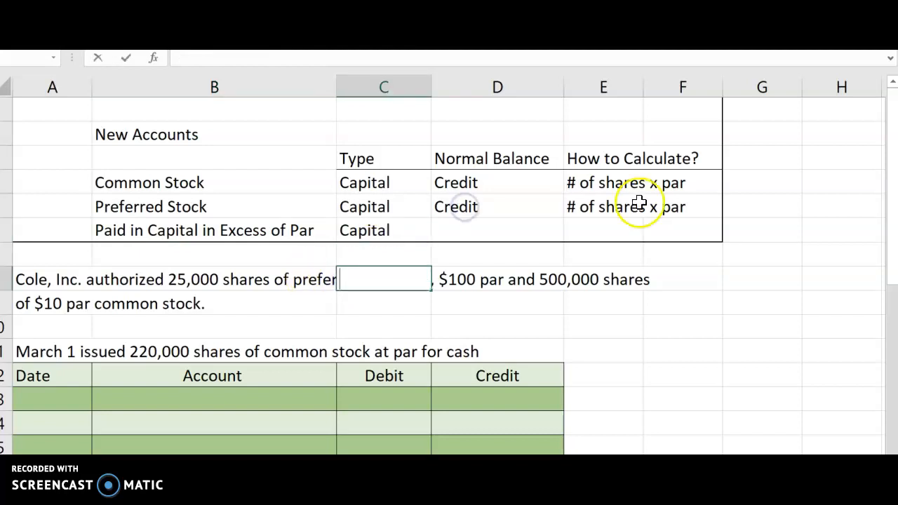
left_click(517, 211)
left_click_drag(564, 218, 565, 245)
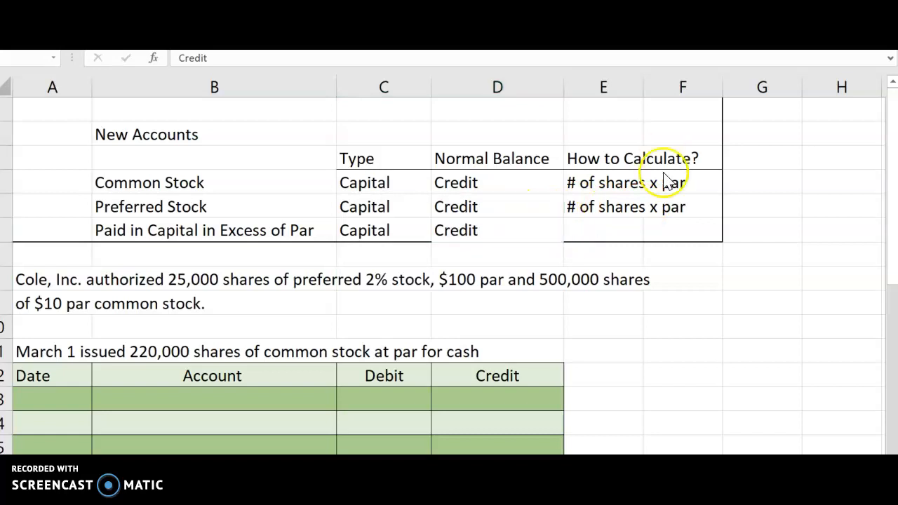
Enter "amount exceeding above" as the calculation method for Paid in Capital in Excess of Par
left_click(625, 229)
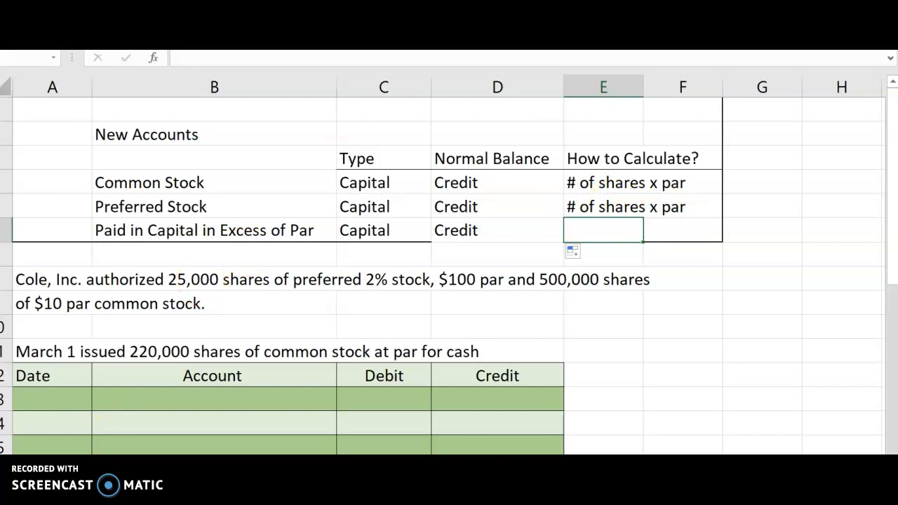
left_click(585, 226)
type("an")
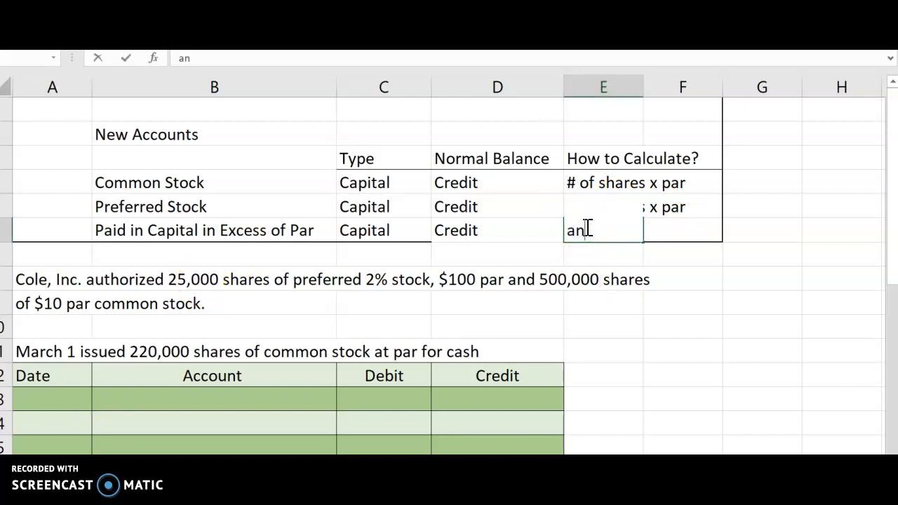
type("hount exced")
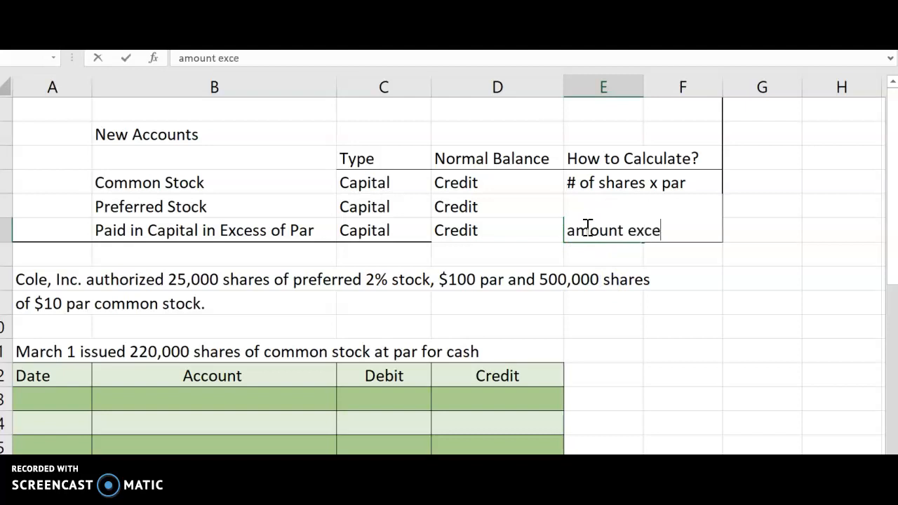
key("BackSpace")
type("eding pa")
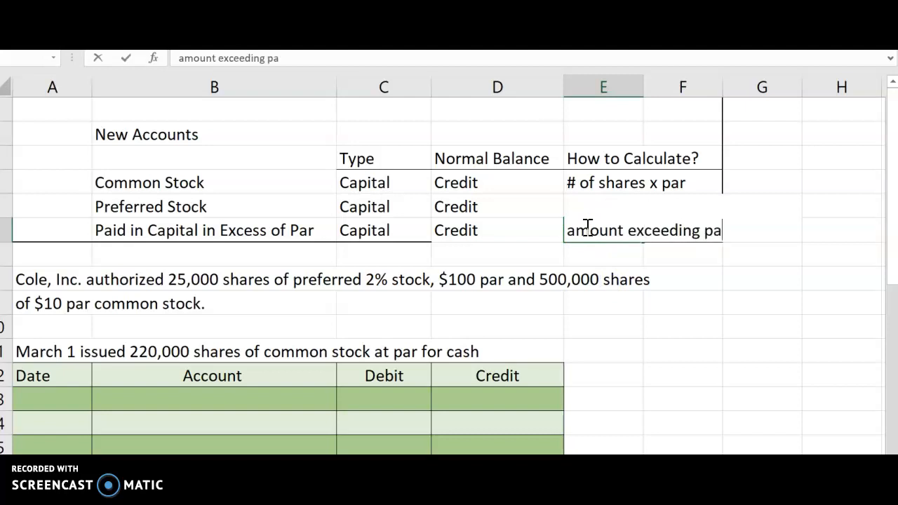
key("BackSpace")
type("above")
left_click(582, 239)
left_click(517, 295)
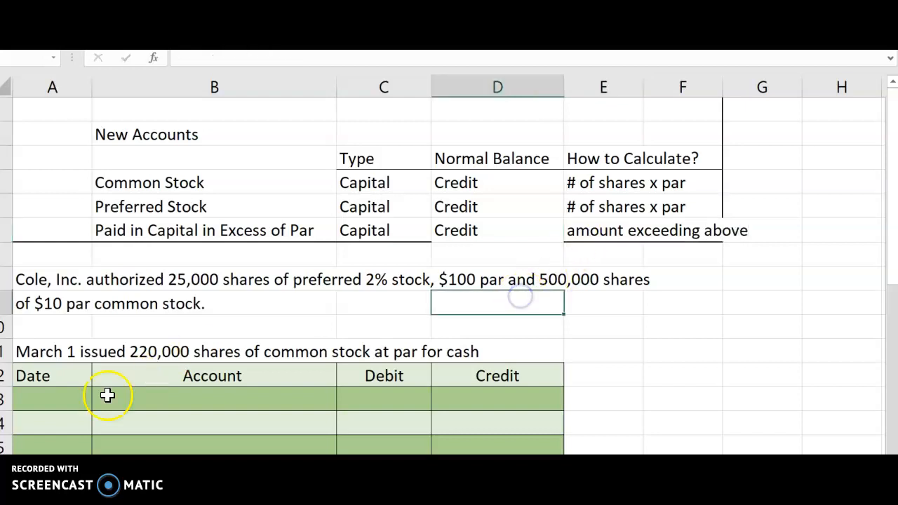
left_click(611, 186)
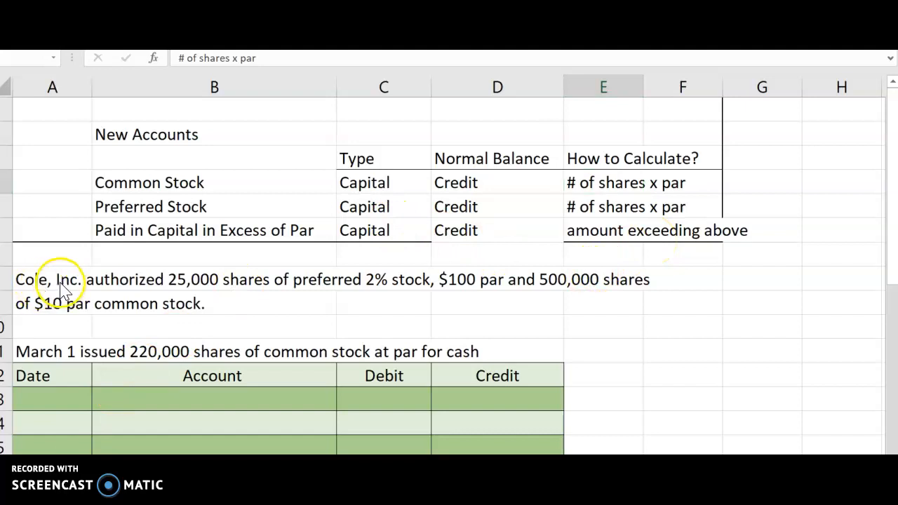
left_click(19, 279)
left_click_drag(19, 279, 112, 302)
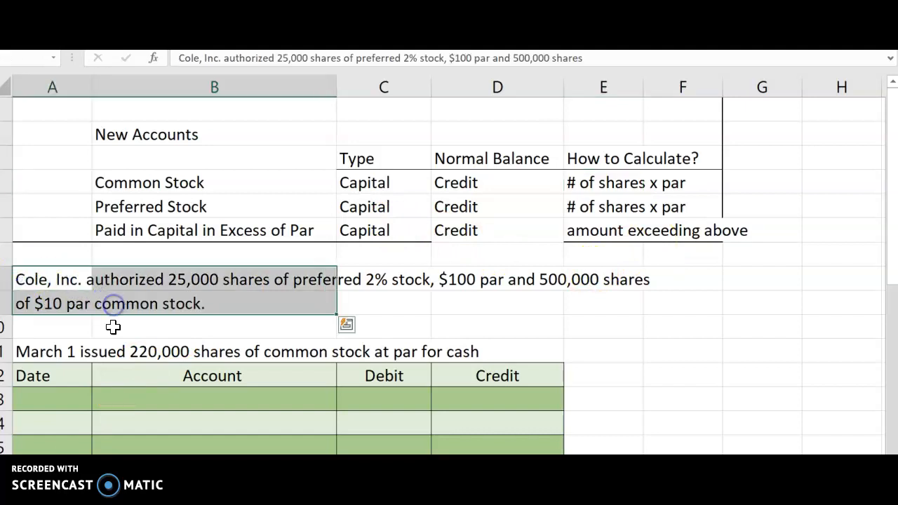
Start the March 1 journal entry with the date 1-Mar and the account Cash in its first row
left_click(62, 354)
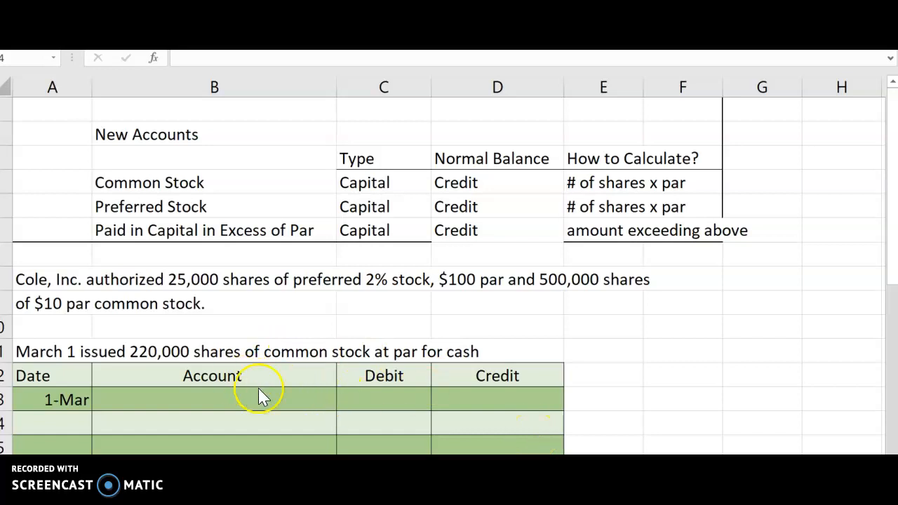
left_click(133, 400)
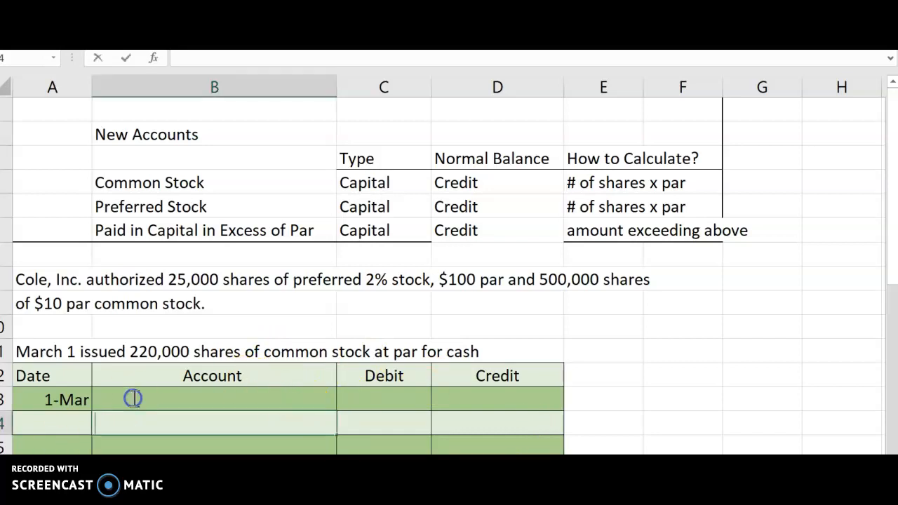
type("Cash")
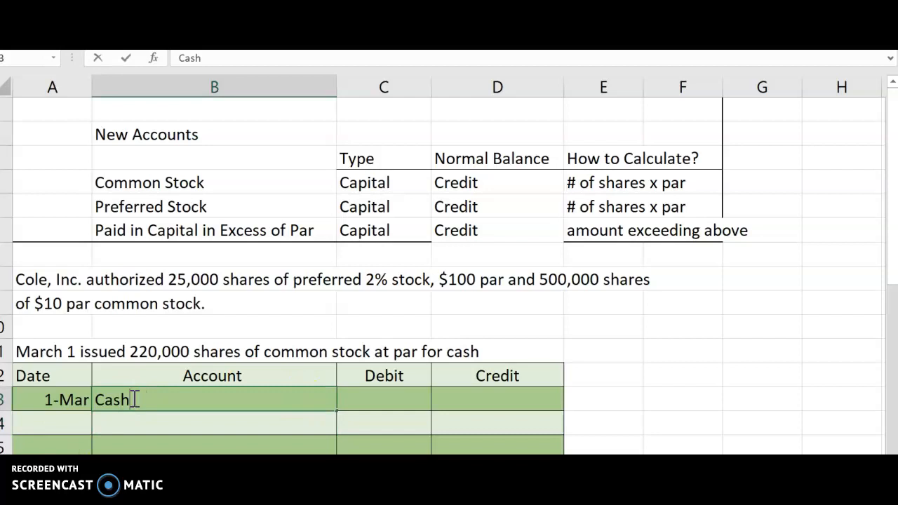
Calculate the Cash debit of the March 1 entry as 220,000 shares times $10 par, accepting the formula correction to =220000*10
left_click(372, 392)
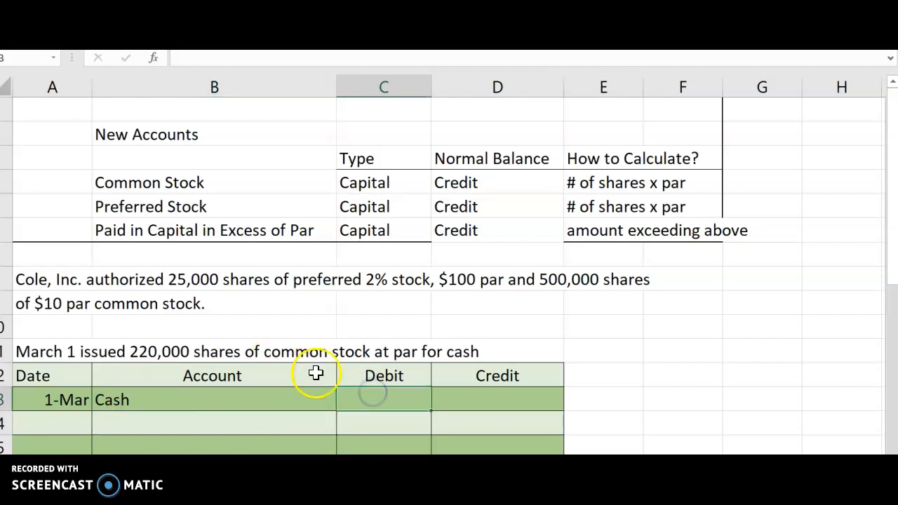
left_click(386, 395)
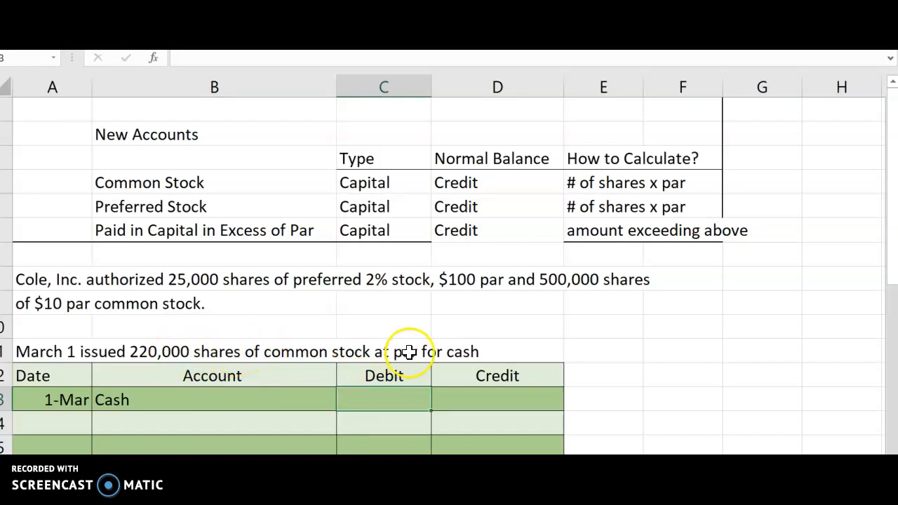
left_click(461, 285)
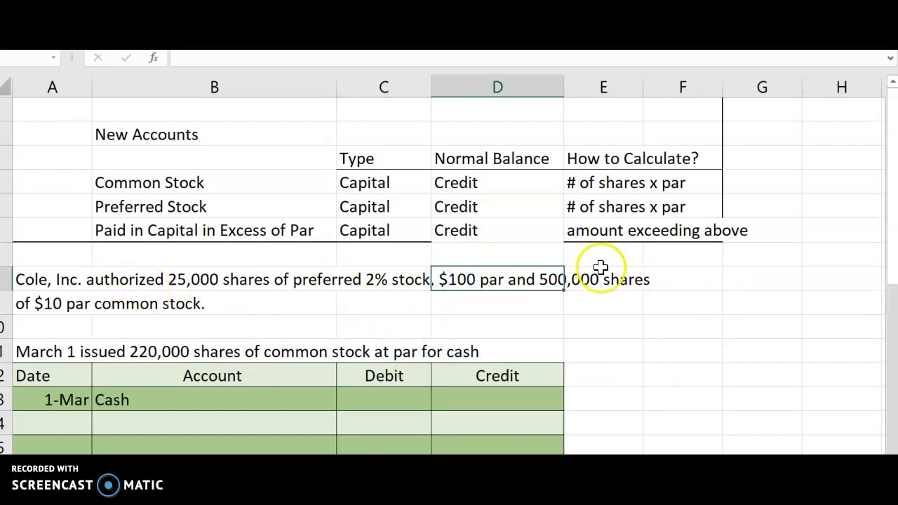
left_click(45, 312)
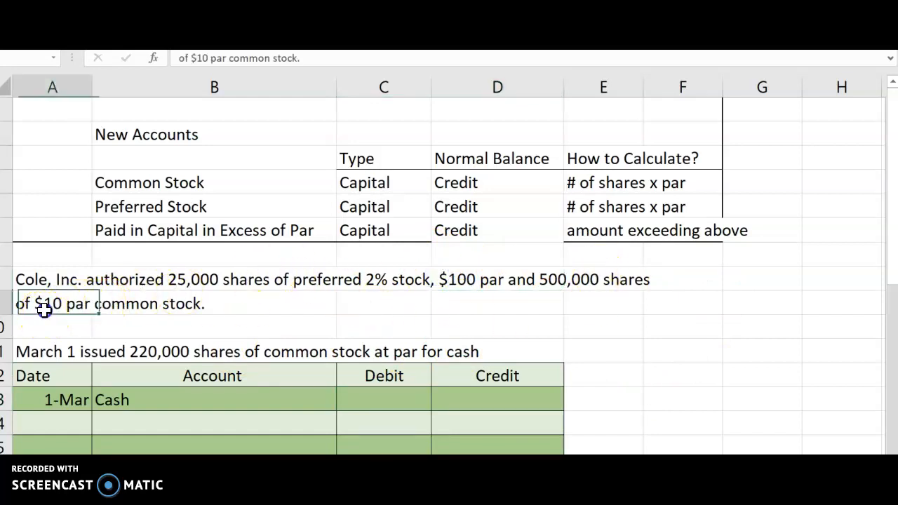
left_click(377, 396)
type("=22")
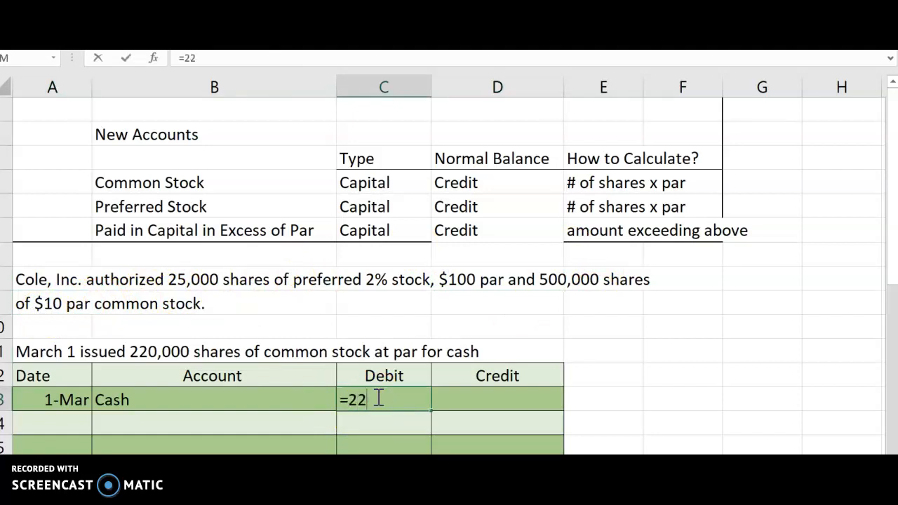
type("0,000")
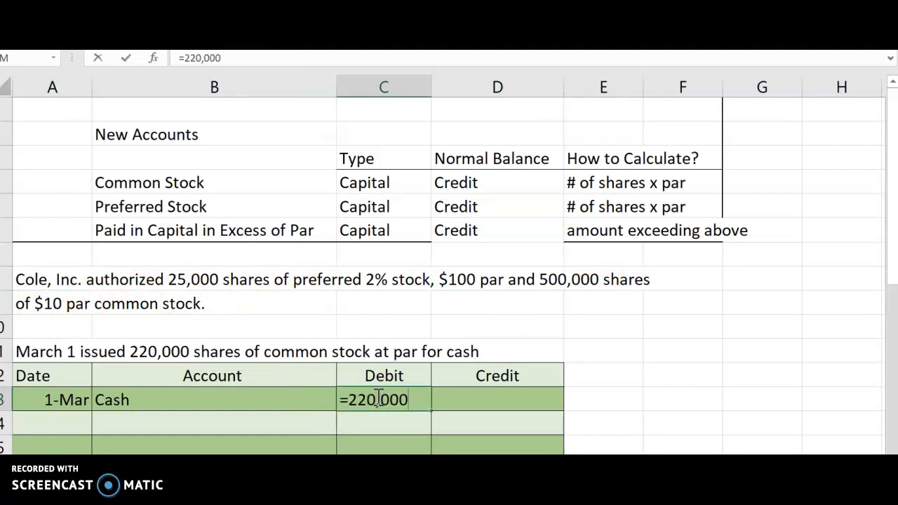
type("*10")
key("Return")
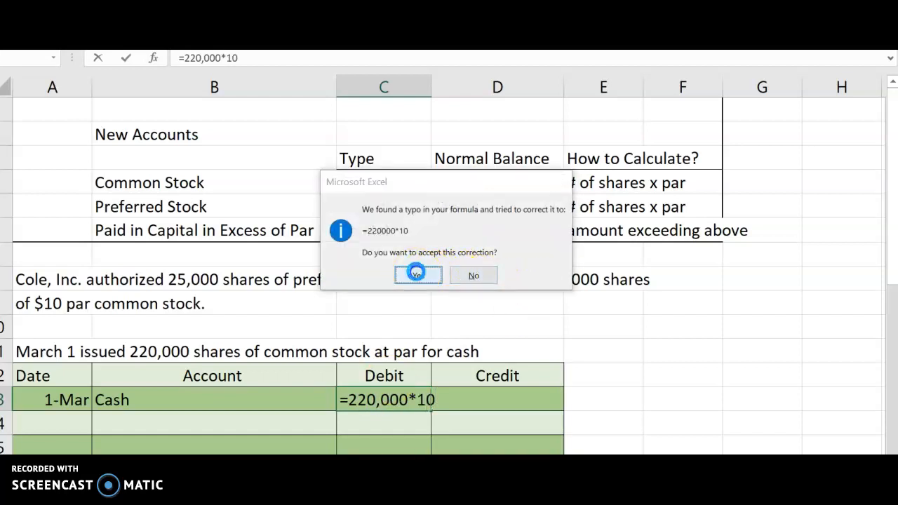
left_click(418, 276)
Enter Common Stock, indented, as the credited account below Cash in the March 1 entry
scroll(134, 290, "down", 2)
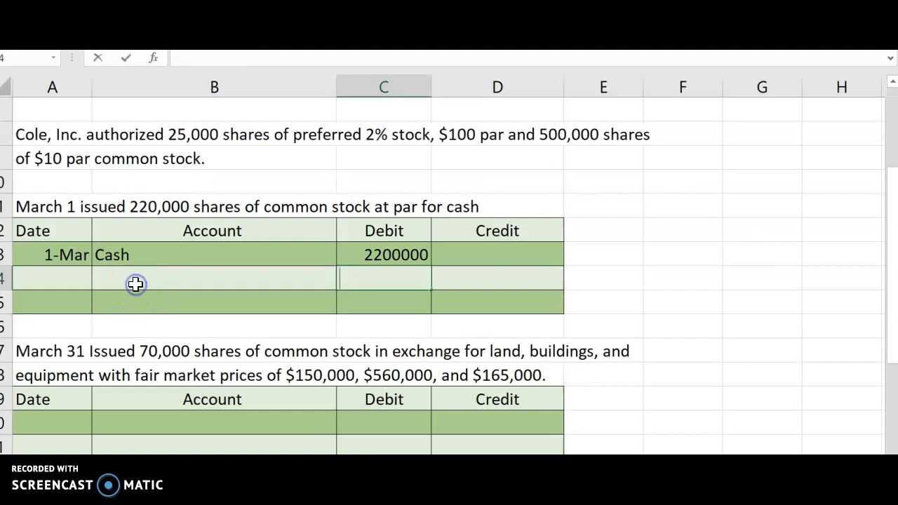
left_click(135, 284)
double_click(121, 276)
type("Commo")
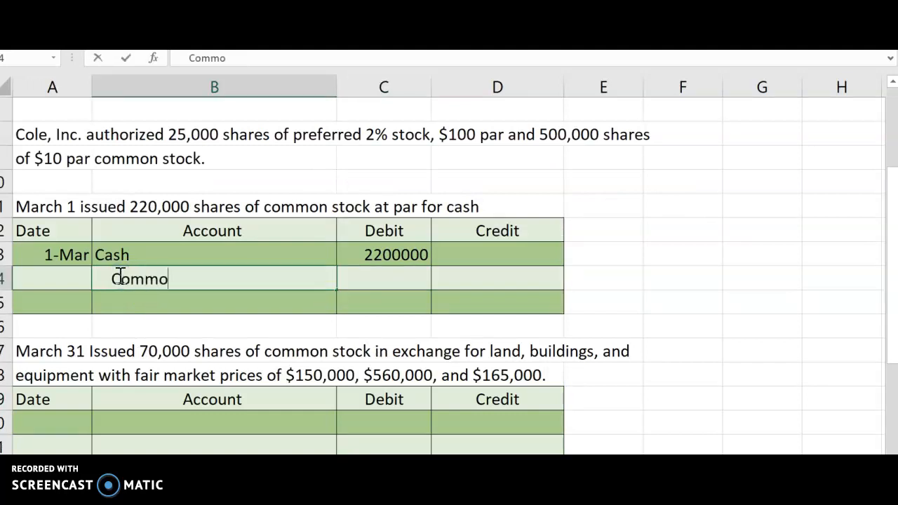
type("n Stock")
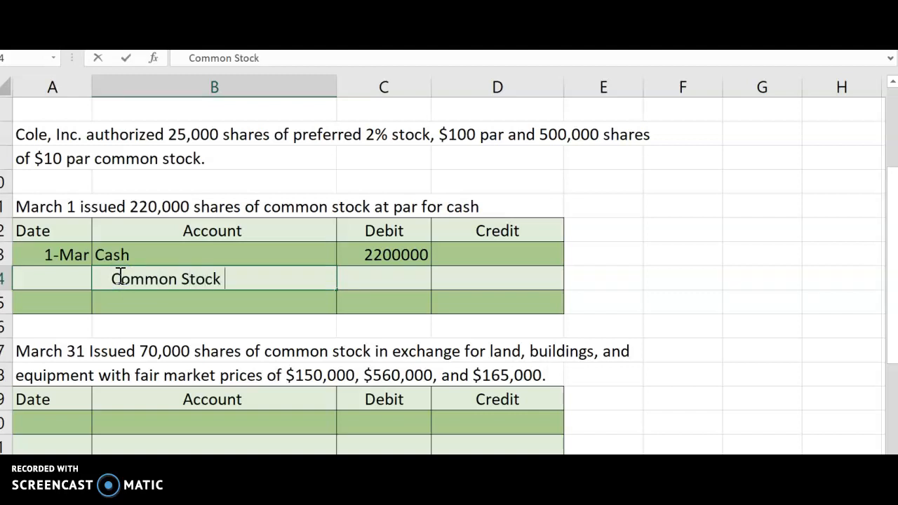
left_click(450, 273)
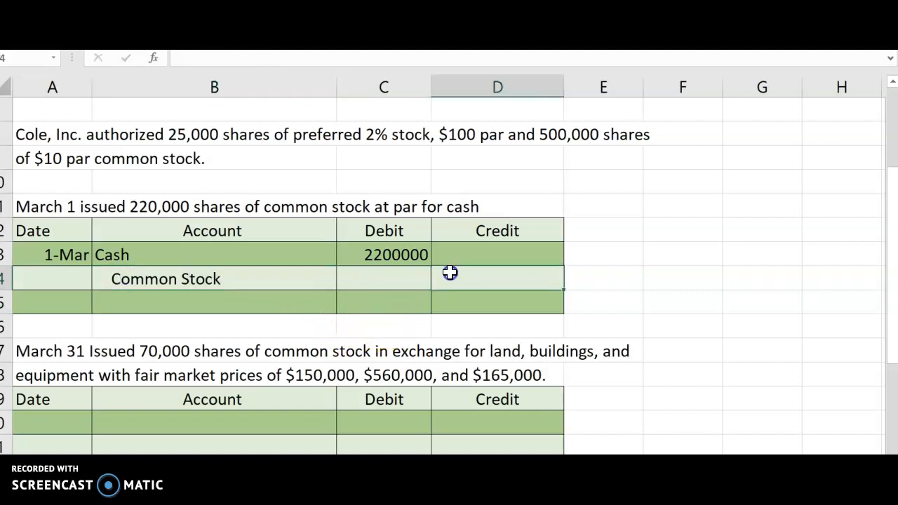
Enter 2200000 as the Common Stock credit in the March 1 entry
type("2200000")
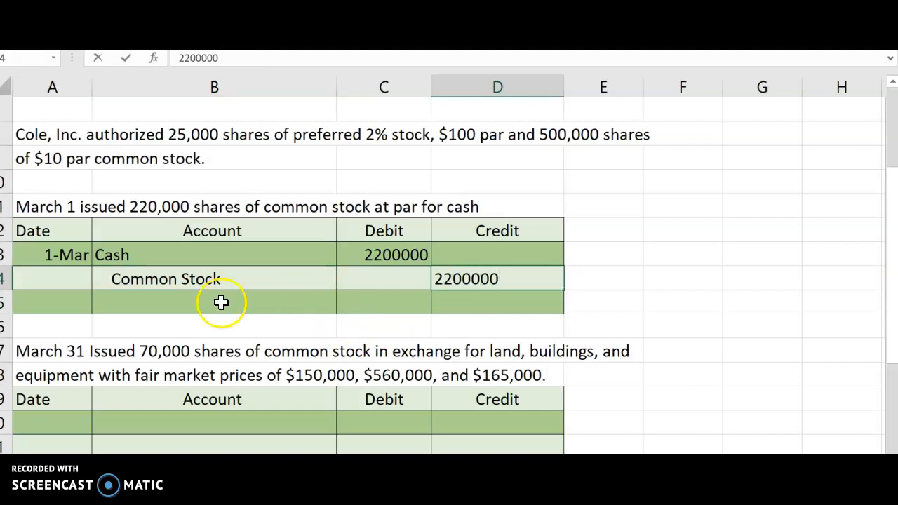
left_click(194, 300)
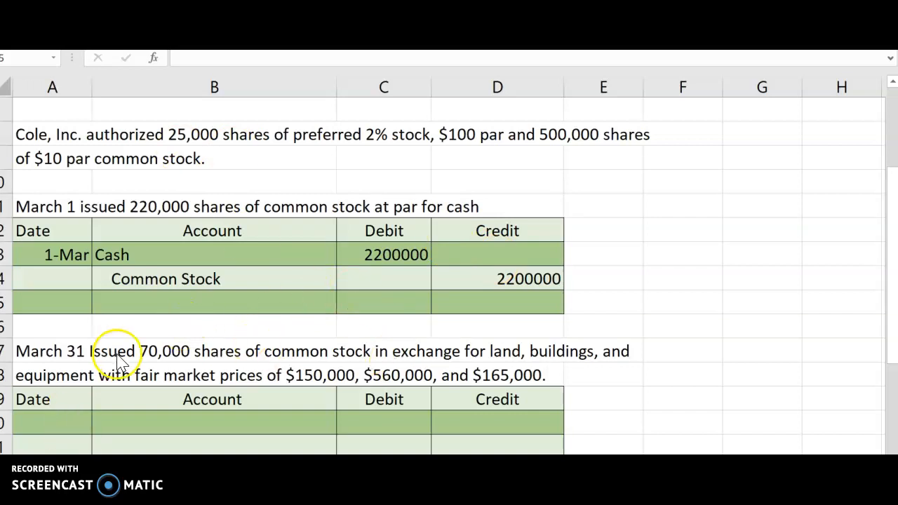
left_click(319, 290)
Start the March 31 entry dated 31-Mar, debiting Land 150,000, Buildings 560,000 and Equipment 165,000
scroll(319, 289, "down", 2)
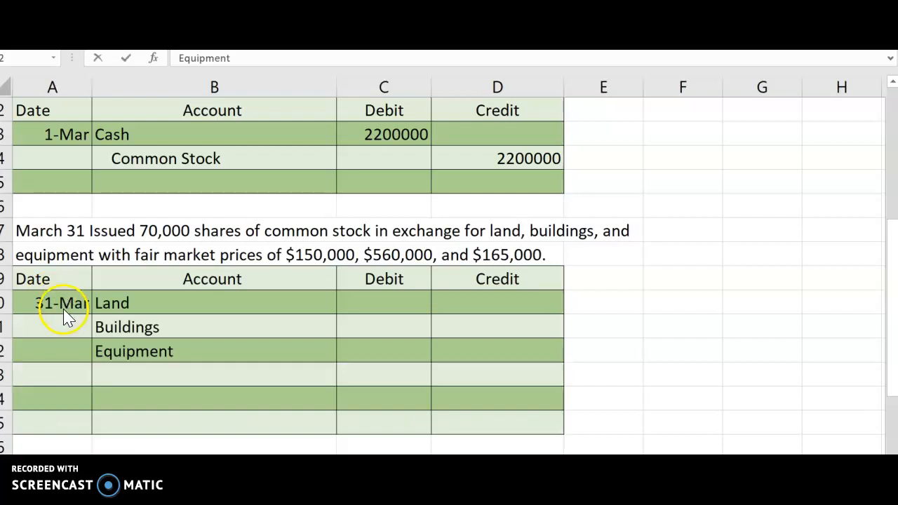
left_click(140, 303)
left_click(145, 322)
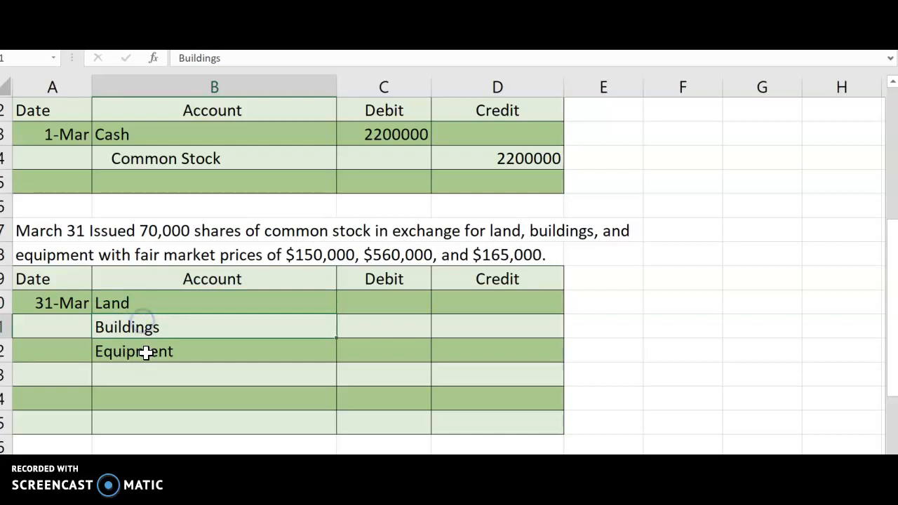
left_click(145, 353)
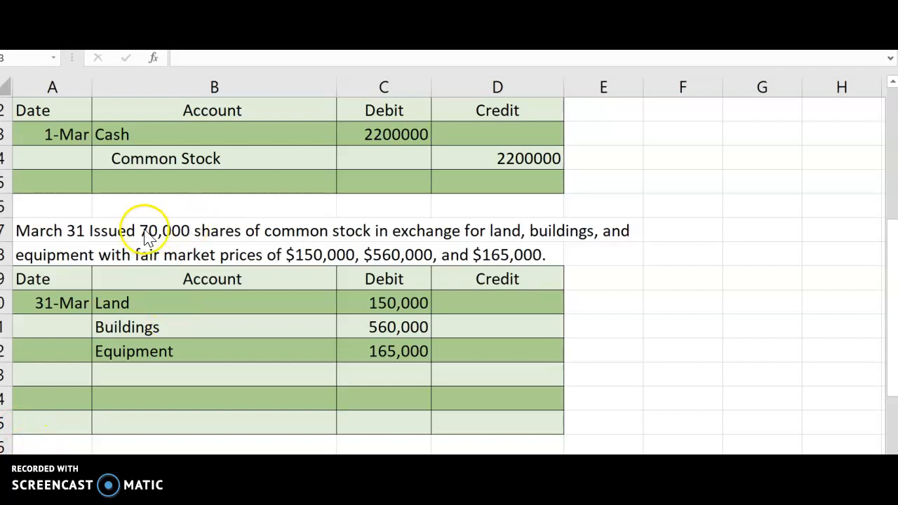
Enter Common Stock, indented, as the credited account below Equipment in the March 31 entry
left_click(169, 376)
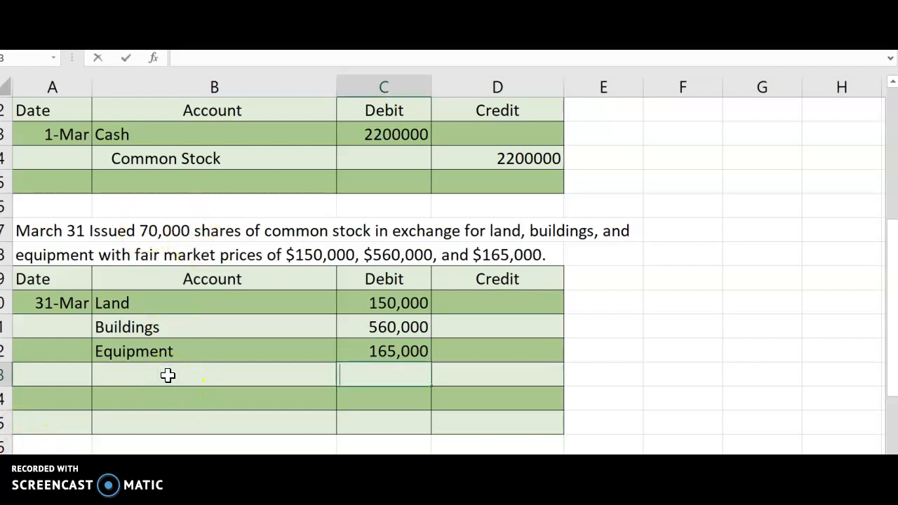
left_click(168, 377)
double_click(169, 376)
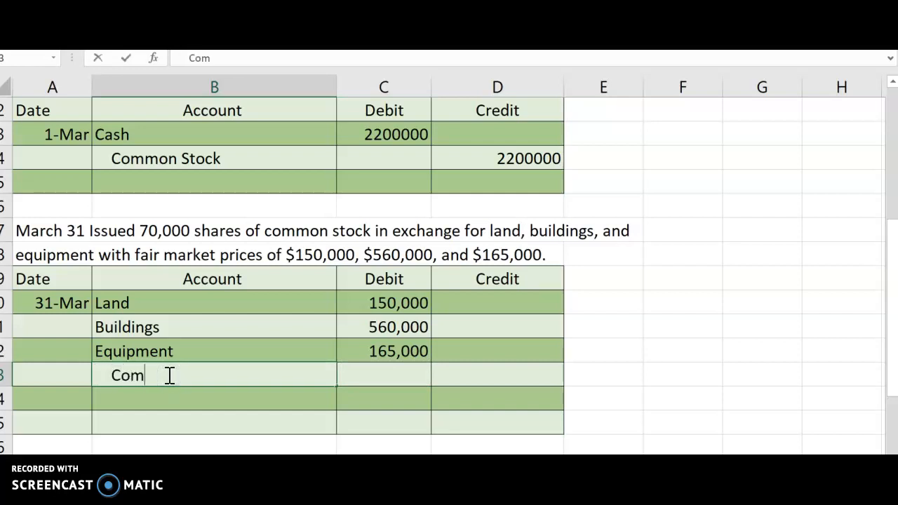
key("Escape")
Credit Common Stock with =70000*10 per the shares-times-par method, and add Paid In Capital in Excess of Par, indented, as the account below it
scroll(168, 373, "up", 4)
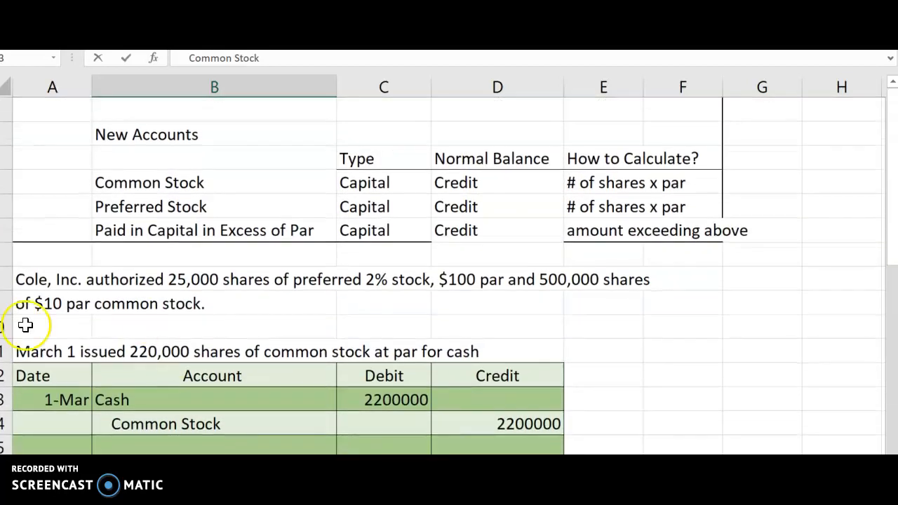
left_click(622, 181)
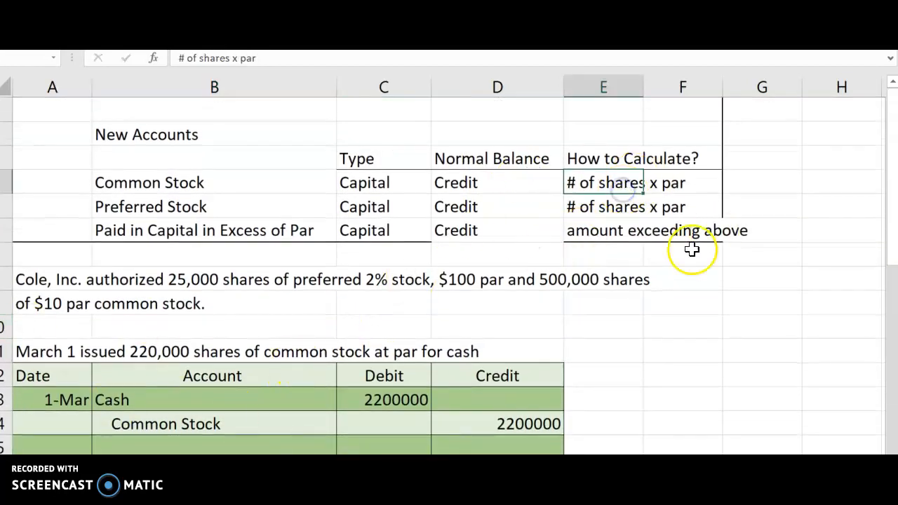
scroll(692, 250, "down", 2)
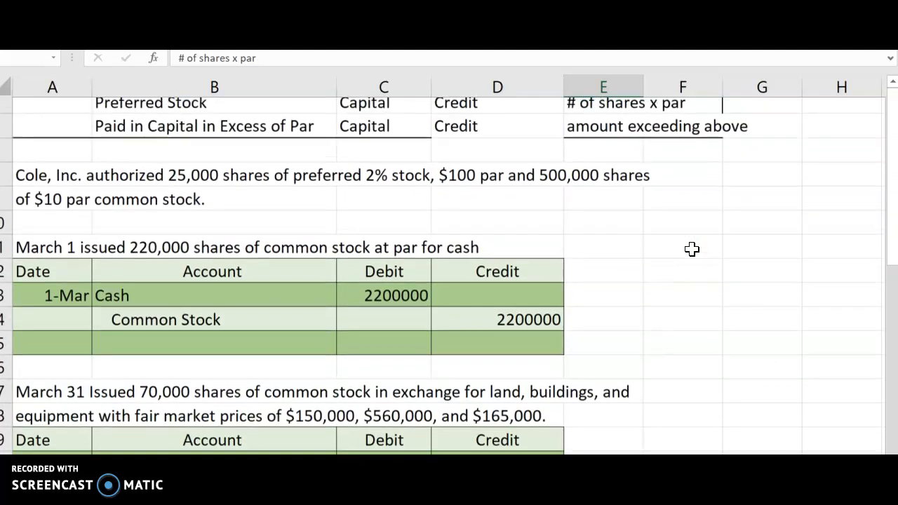
scroll(692, 249, "down", 2)
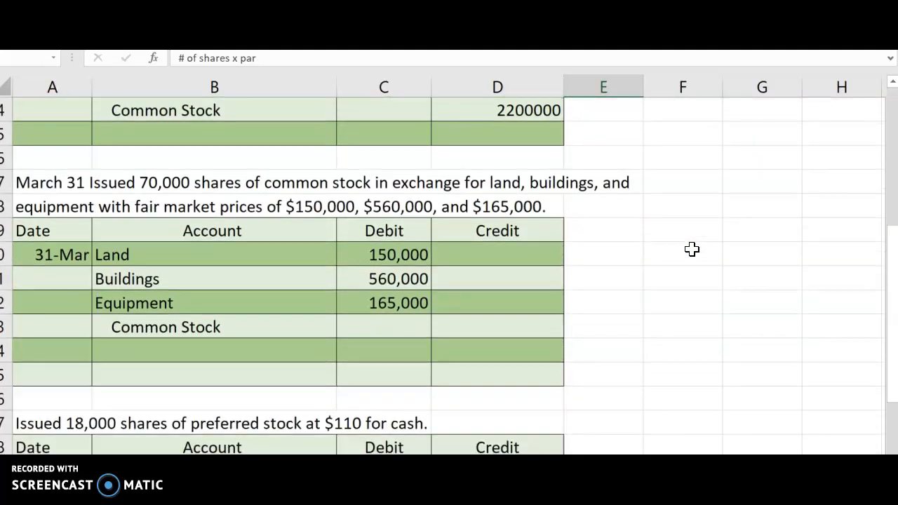
scroll(692, 249, "up", 3)
scroll(691, 249, "down", 6)
scroll(692, 249, "down", 2)
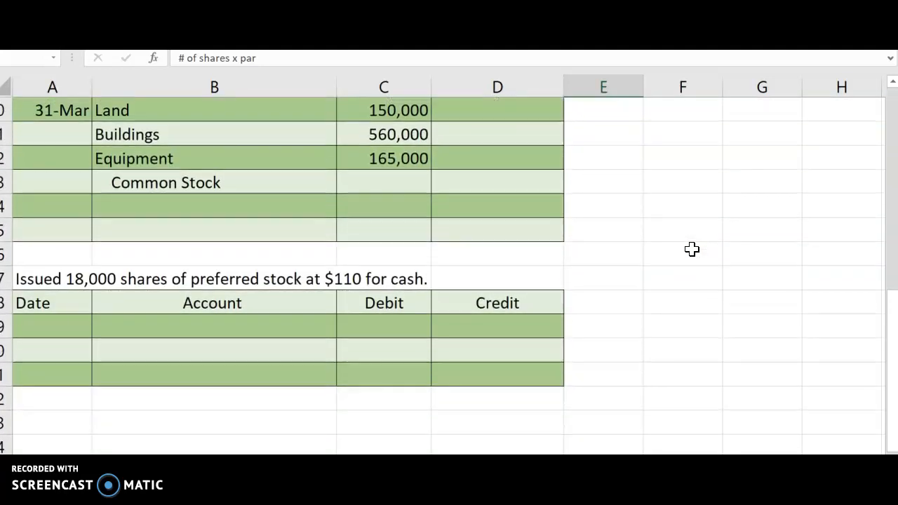
left_click(493, 172)
type("=70000")
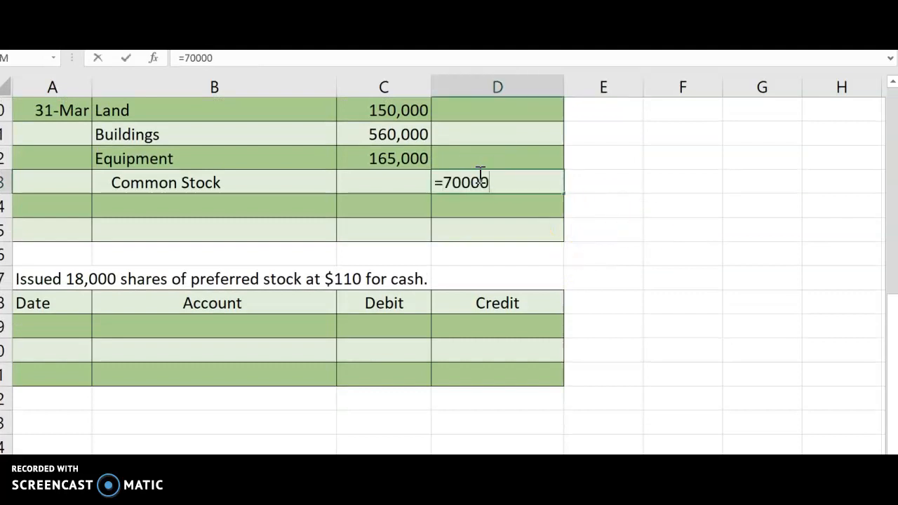
type("*10")
key("Return")
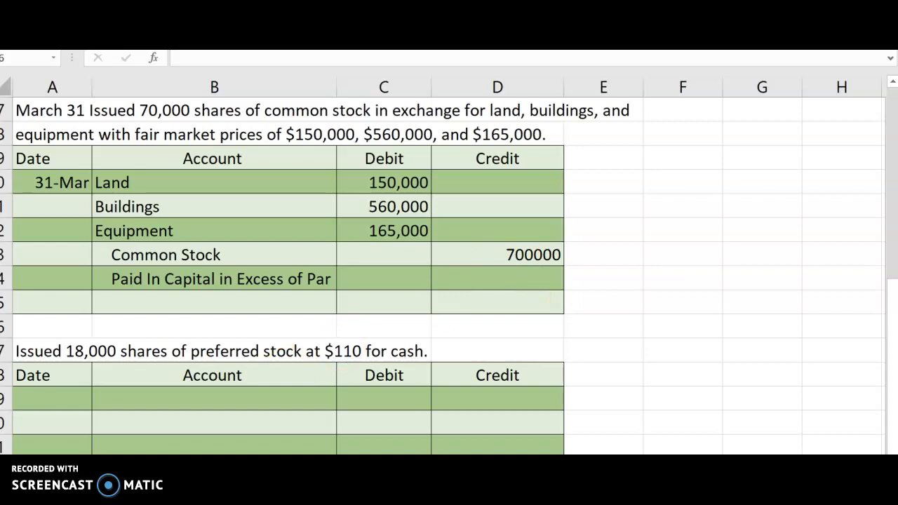
Sum the Land, Buildings and Equipment debits (C20:C22) beside the Land row and label the total "Amount received"
left_click(595, 183)
left_click(623, 184)
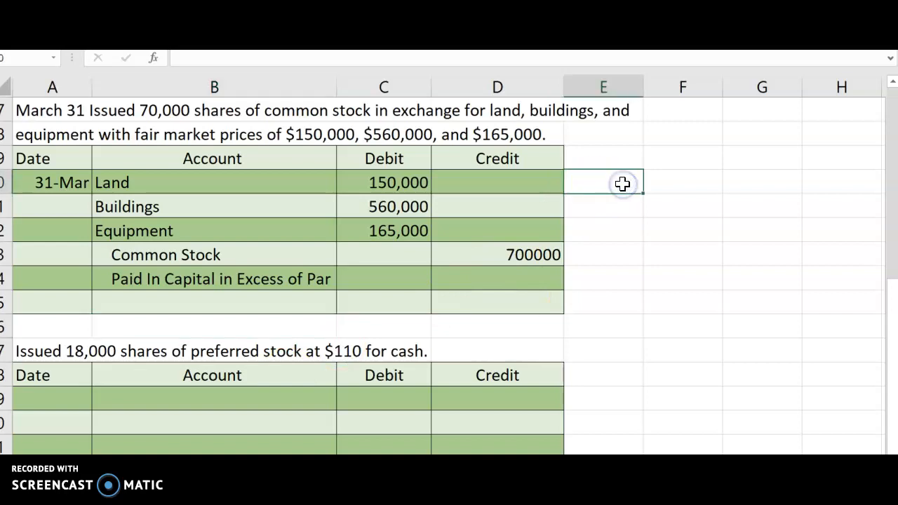
type("=su")
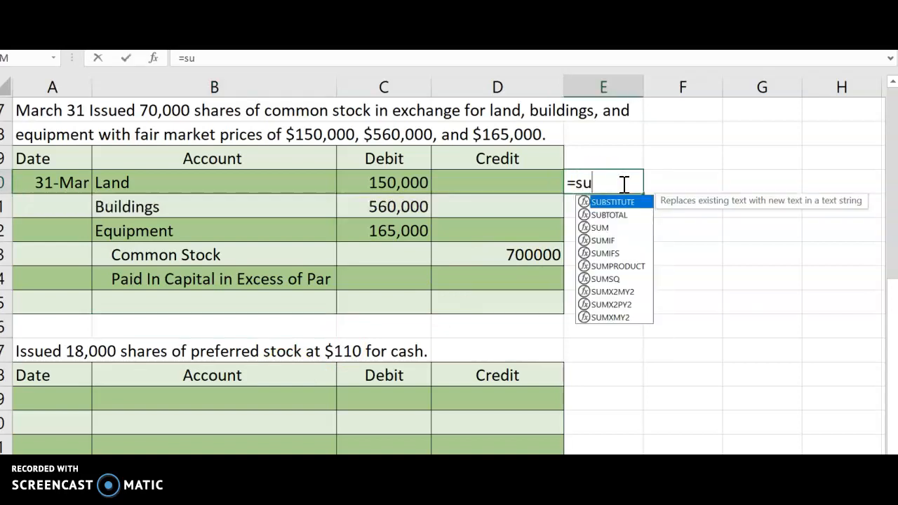
type("m(")
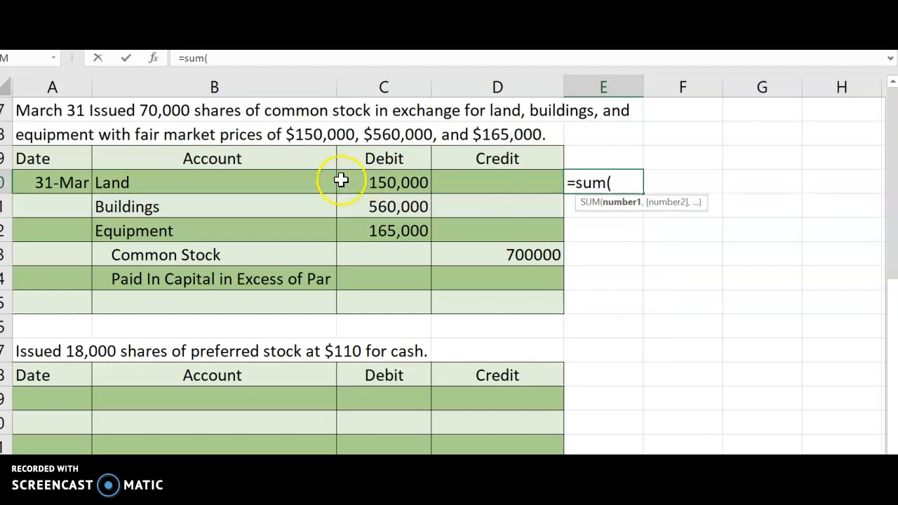
left_click(389, 191)
left_click_drag(389, 192, 395, 236)
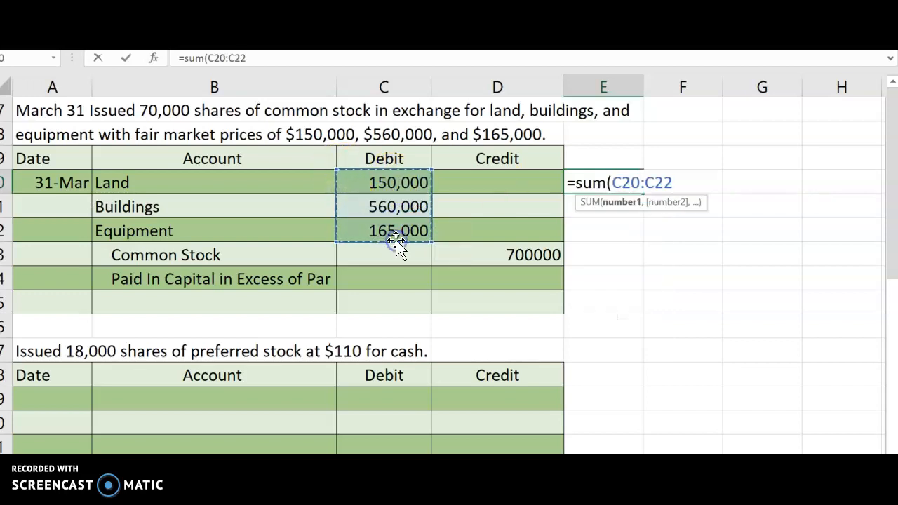
key("Return")
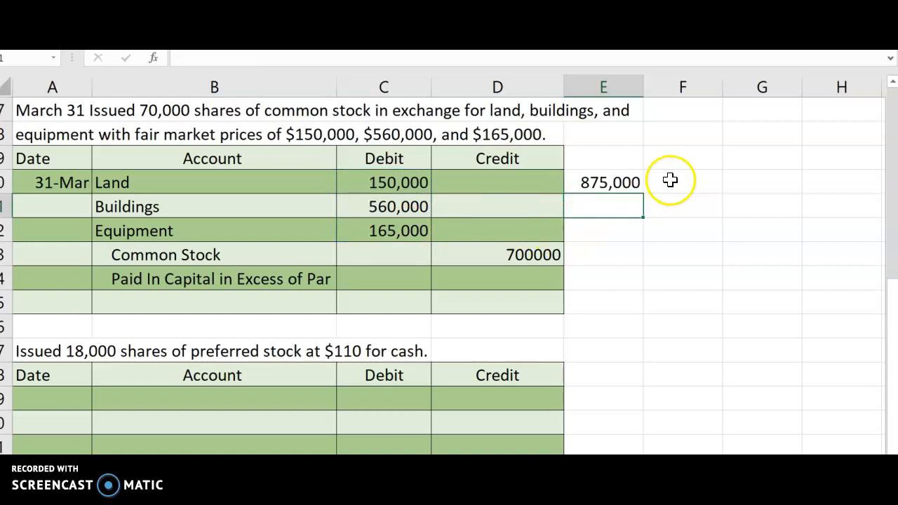
left_click(675, 181)
type("AM")
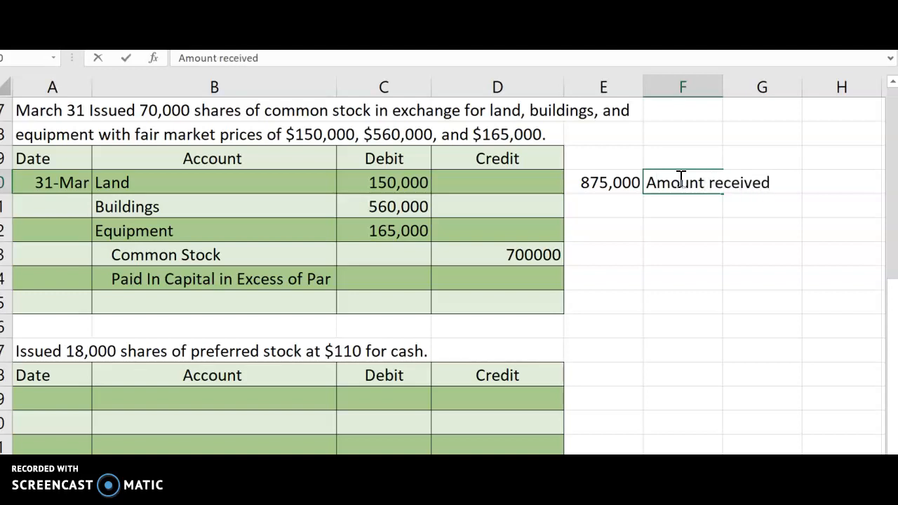
Reference the March 31 Common Stock credit in the cell below the amount received and label it "Par"
left_click(580, 198)
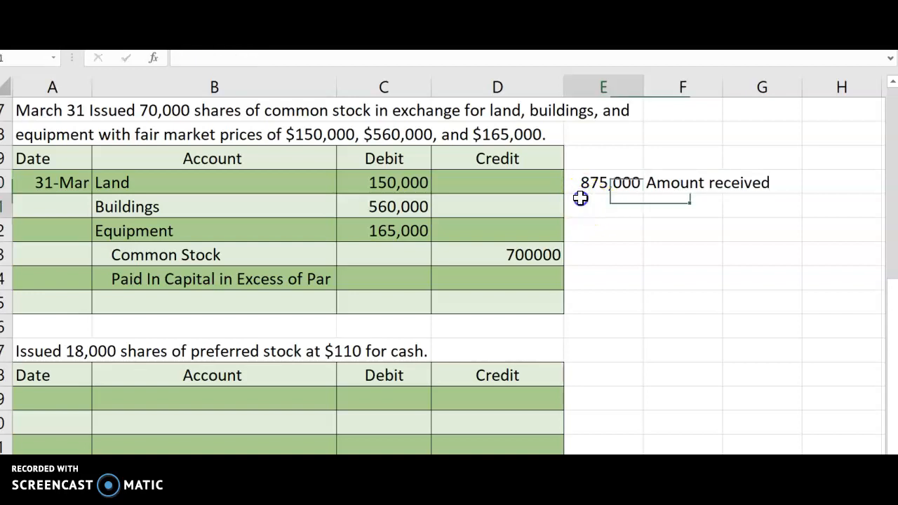
type("=")
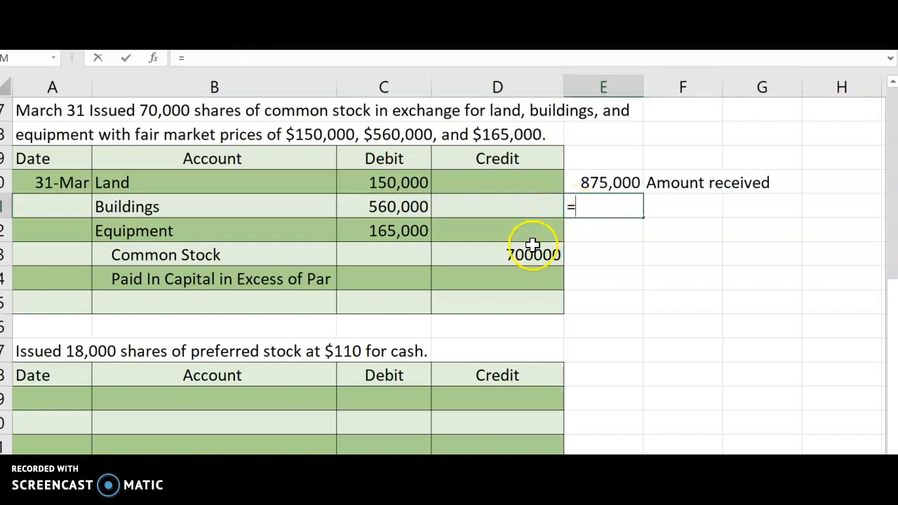
left_click(533, 245)
key("Return")
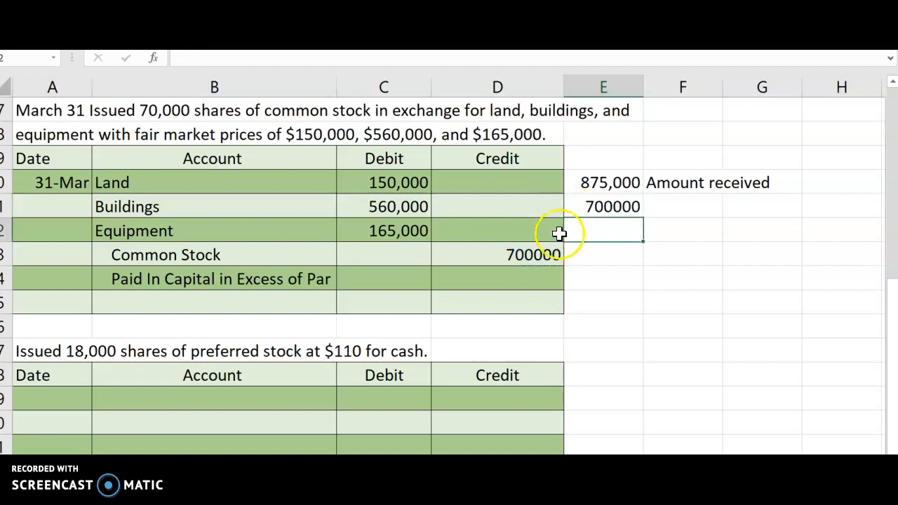
scroll(681, 190, "down", 2)
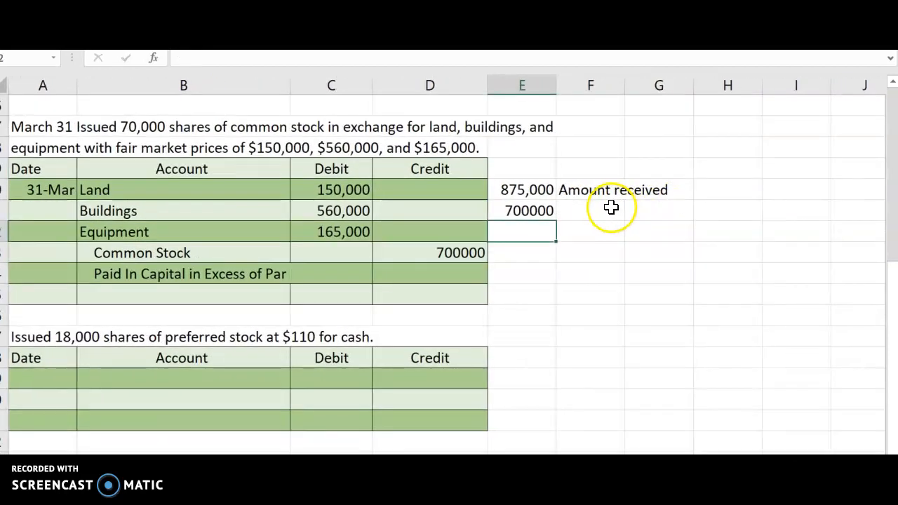
left_click(611, 208)
type("Par")
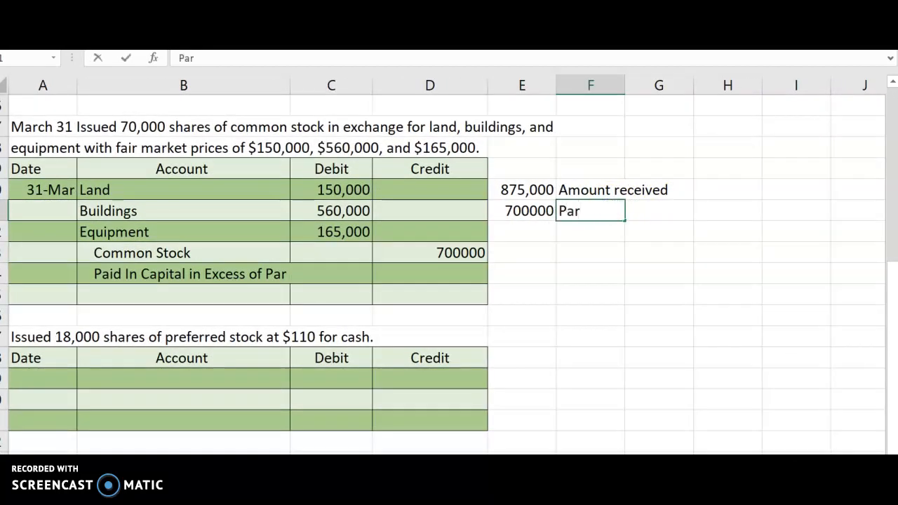
key("Return")
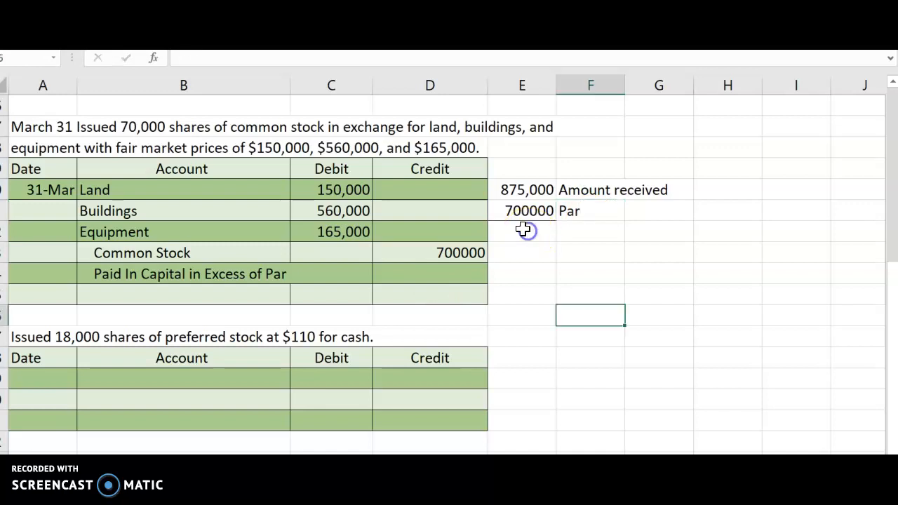
Subtract the par amount from the amount received in the cell below and label the result "PIC In excess of par"
left_click(521, 229)
type("=")
left_click(525, 190)
type("-")
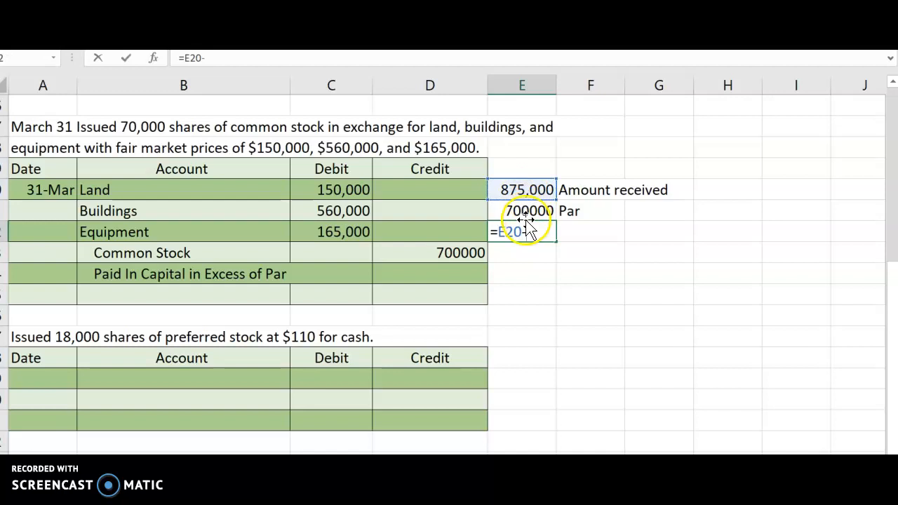
left_click(523, 210)
key("Return")
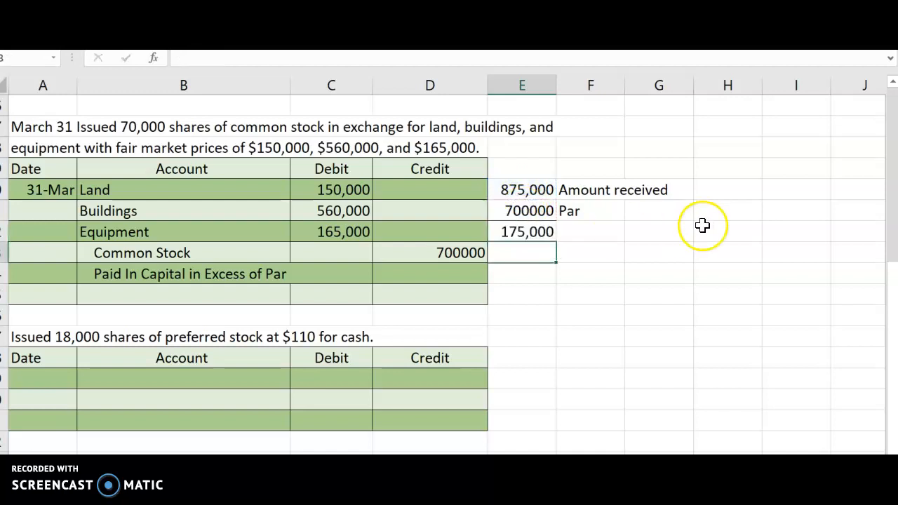
left_click(601, 232)
type("P")
type("PIC In exc")
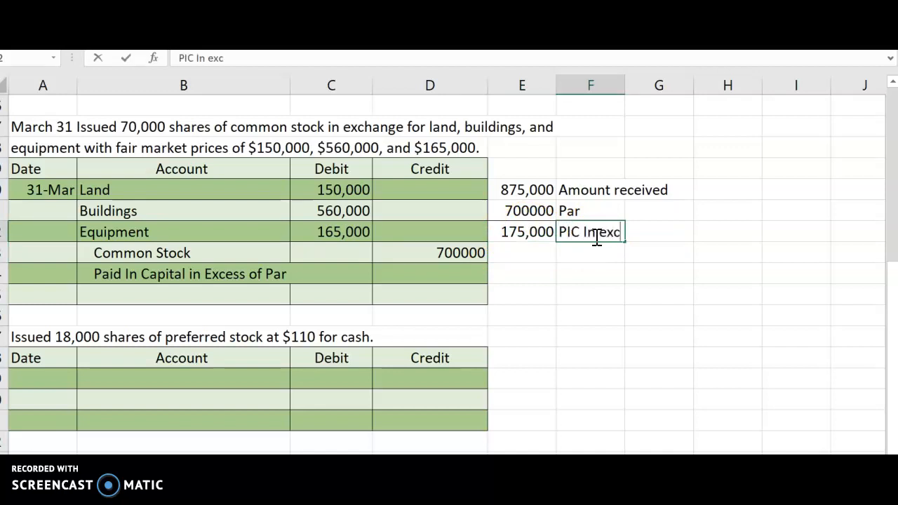
type("ess of par")
Enter 175000 as the Paid In Capital in Excess of Par credit in the March 31 entry
left_click(435, 274)
type("175000")
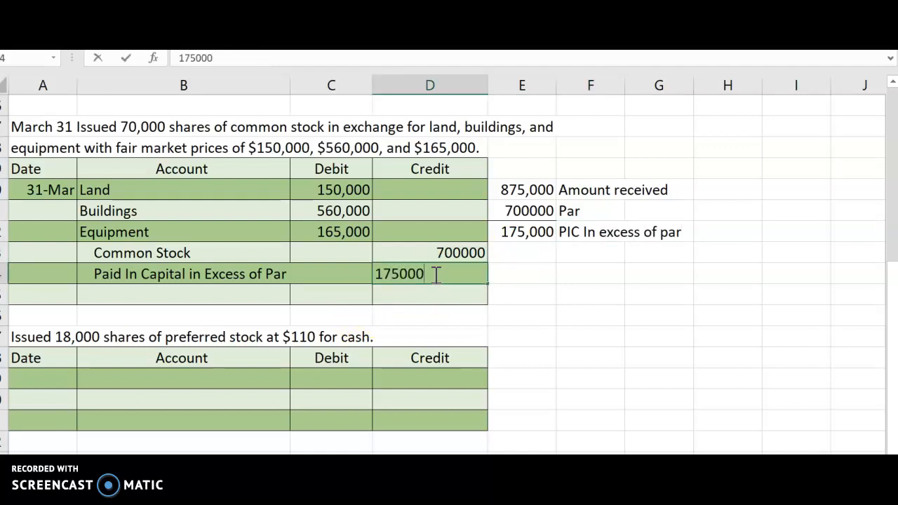
key("Return")
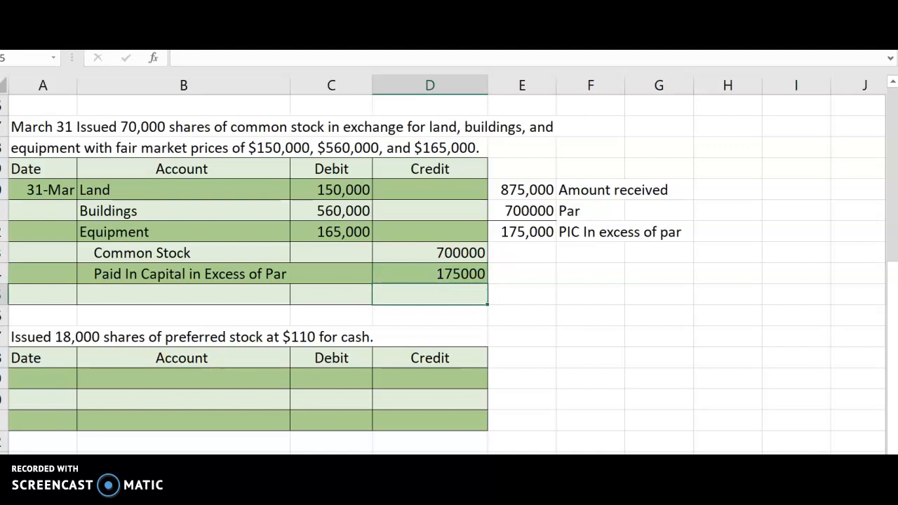
left_click(580, 232)
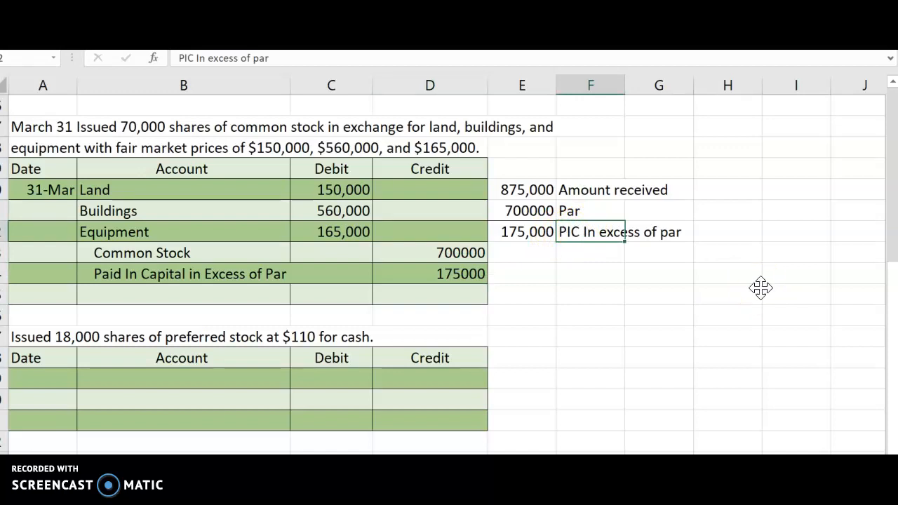
Add Debit and Credit headings in F24 and G24 beside the March 31 entry
left_click(582, 260)
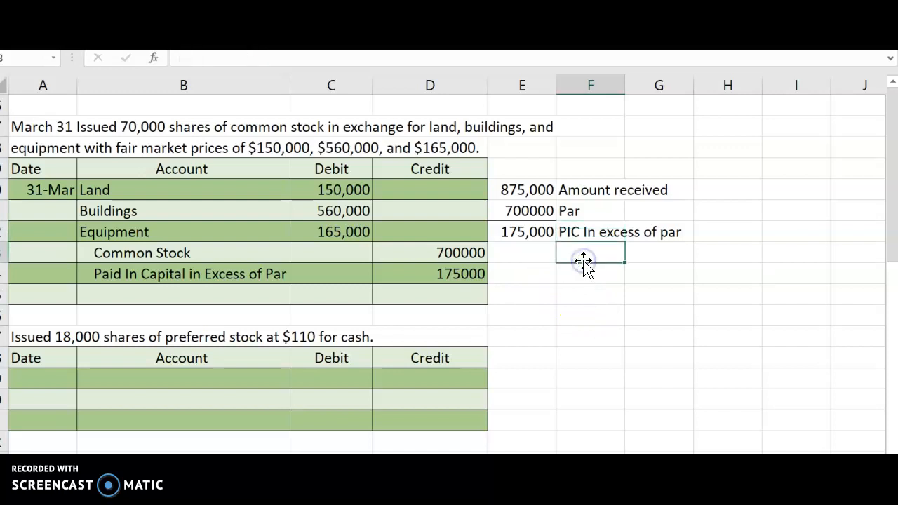
left_click(578, 283)
type("Debit")
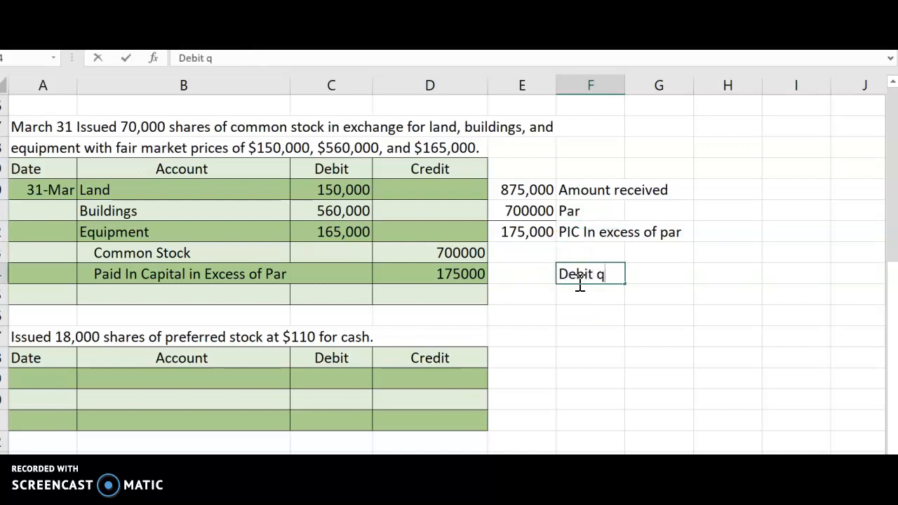
type(" q")
key("BackSpace")
key("BackSpace")
key("Tab")
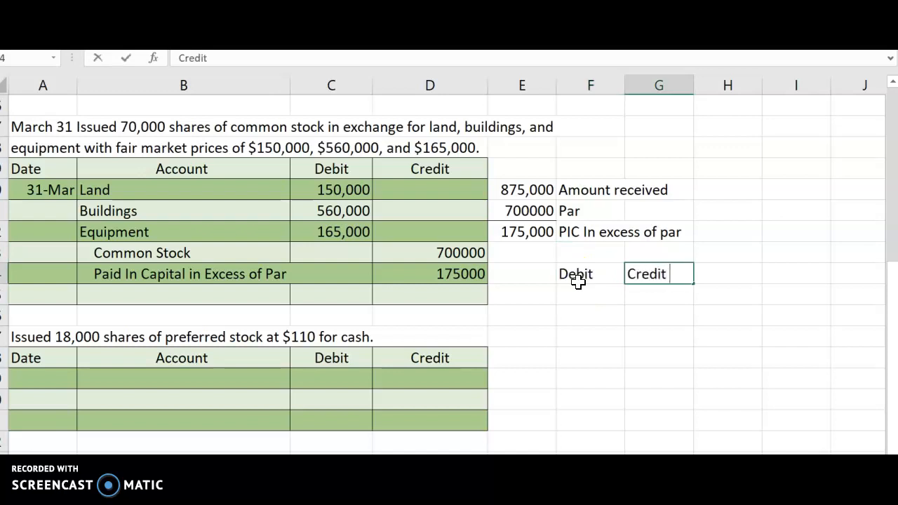
Sum the March 31 debits (C20:C25) below the new Debit heading in F25
left_click(564, 293)
type("=sum(")
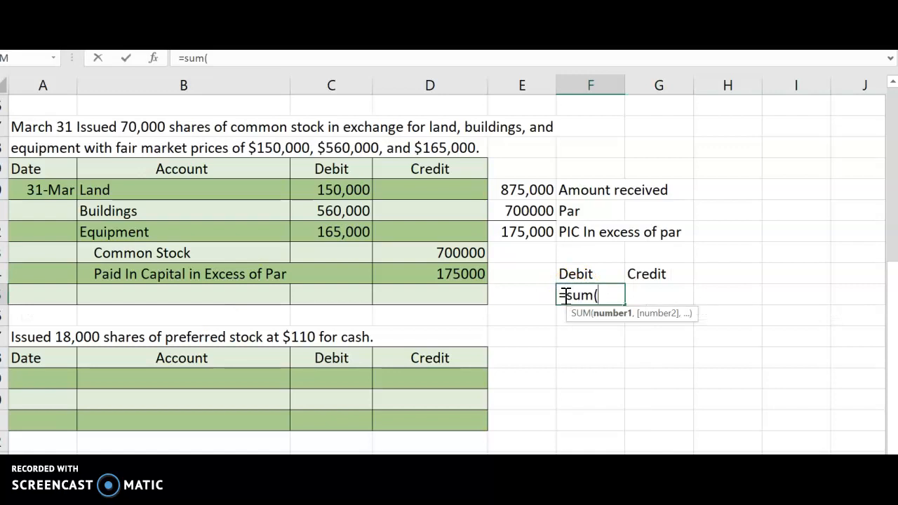
left_click_drag(344, 190, 337, 293)
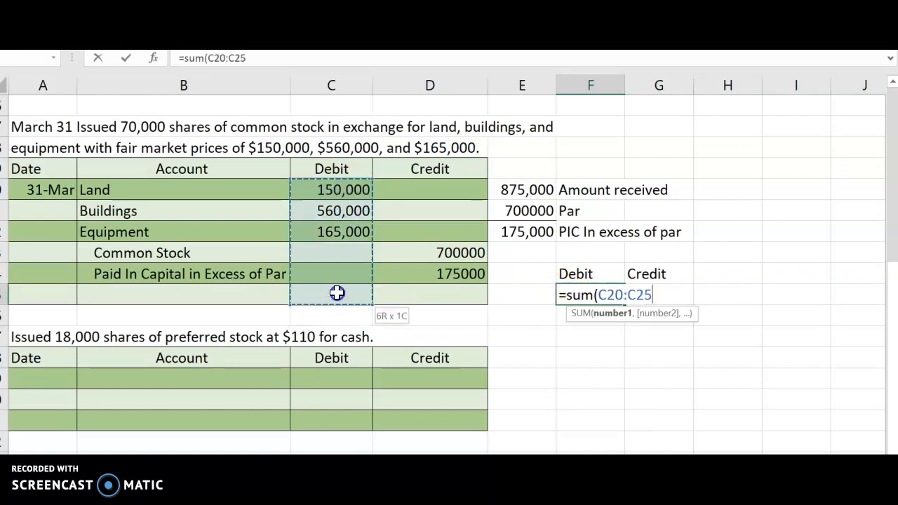
type(")")
key("Return")
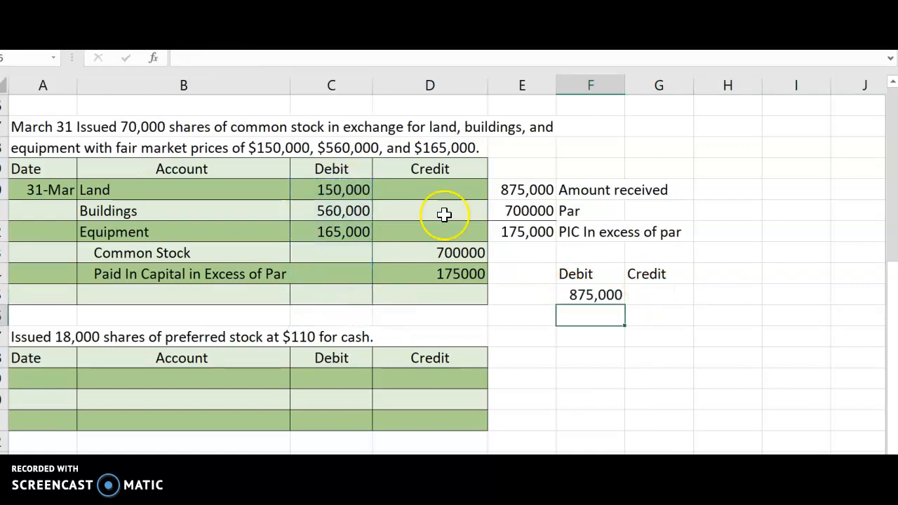
Sum the March 31 credits (D20:D25) below the new Credit heading in G25
left_click(641, 291)
type("=")
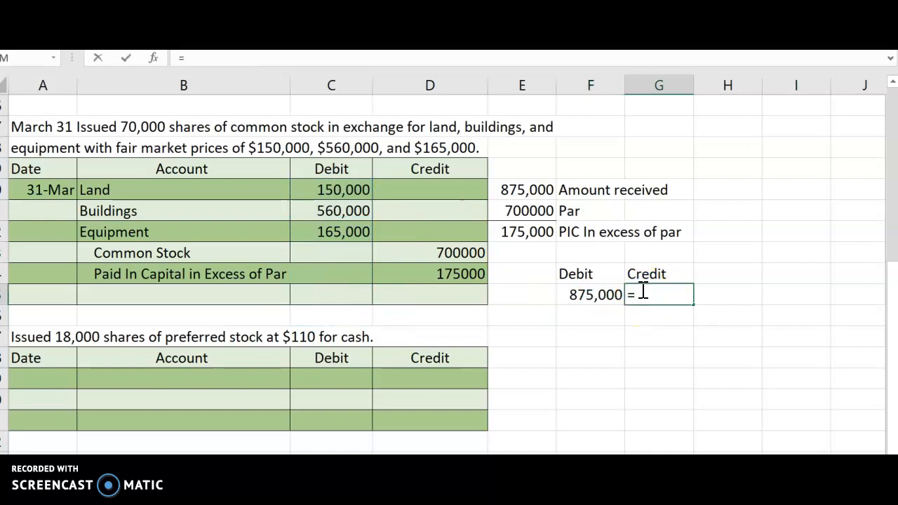
type("sum(")
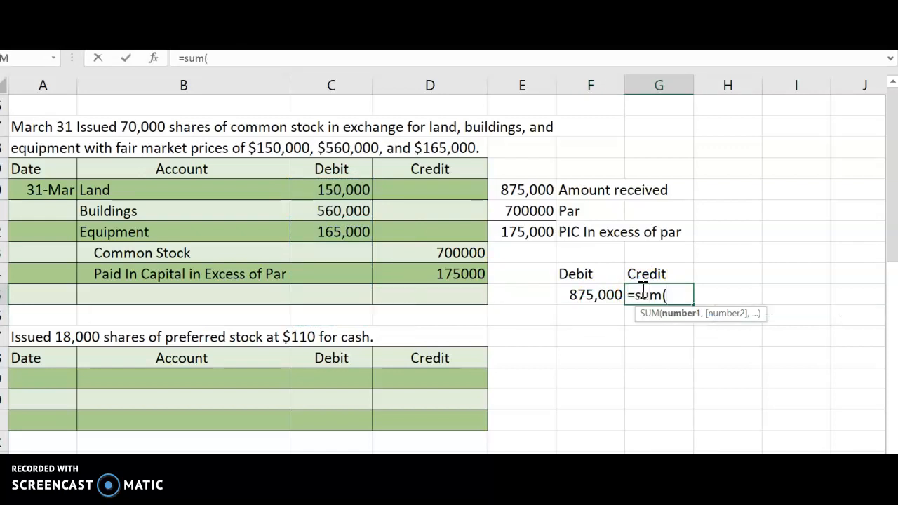
left_click_drag(439, 194, 455, 292)
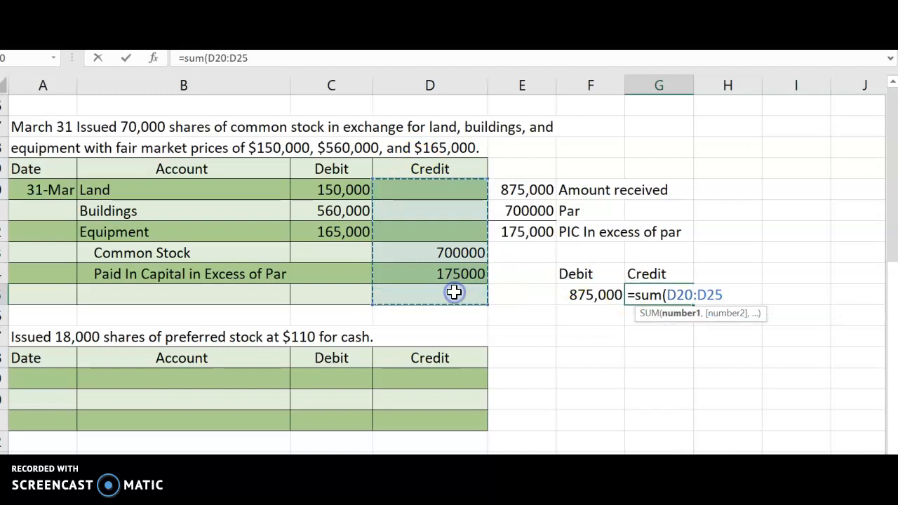
key("Return")
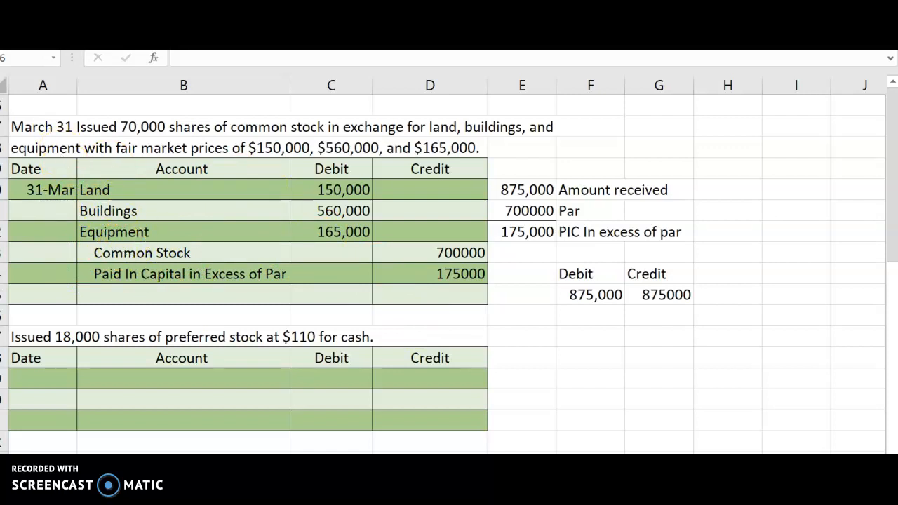
Record the Cash debit dated 31-Mar in the preferred stock entry, calculating its amount as 18000*110
scroll(555, 328, "down", 1)
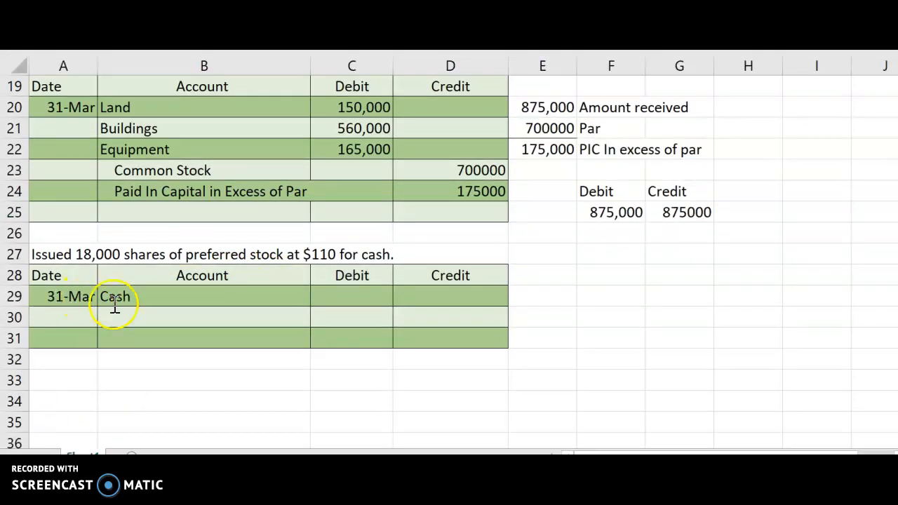
left_click(334, 294)
type("=180")
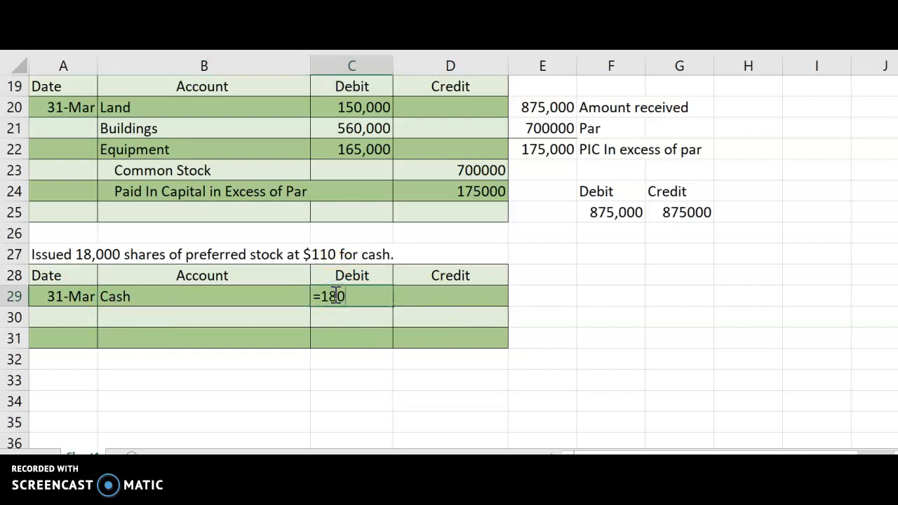
type("00*110")
key("Return")
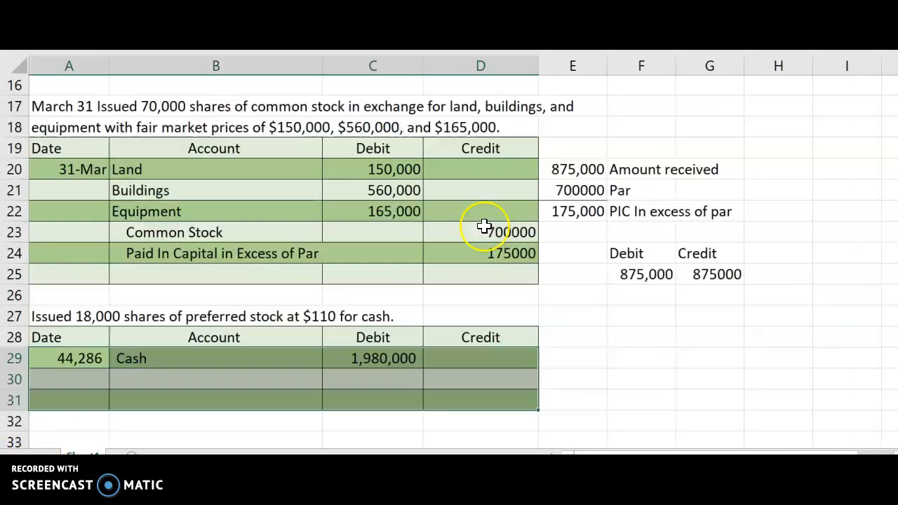
Enter Preferred Stock, indented, as the account below Cash in the preferred stock entry
scroll(488, 228, "up", 5)
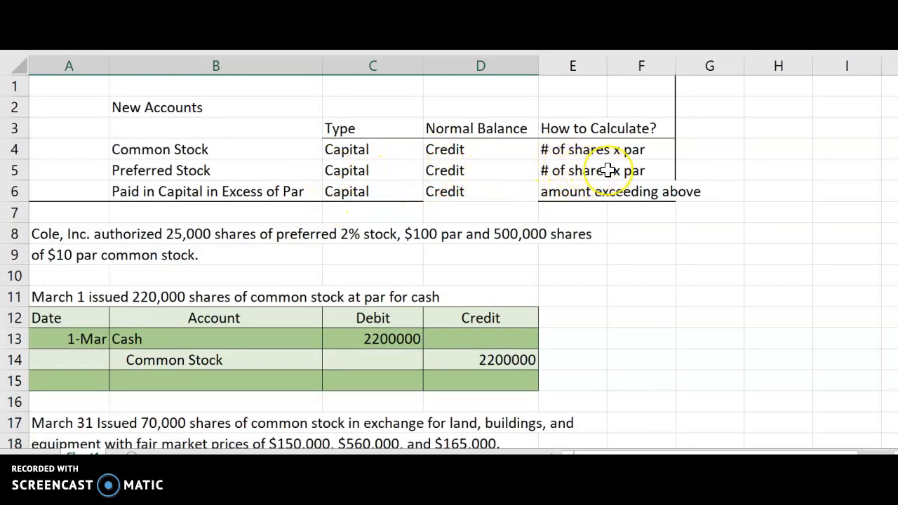
scroll(607, 171, "down", 7)
left_click(261, 297)
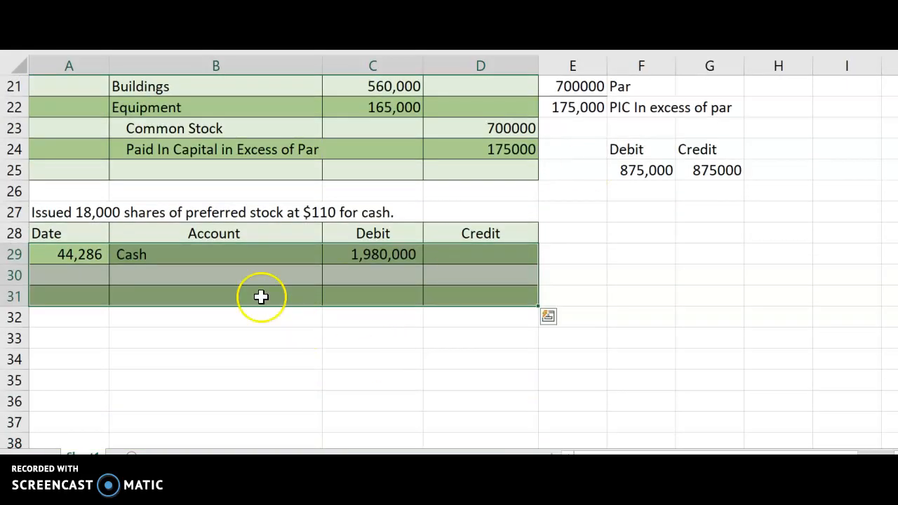
left_click(203, 275)
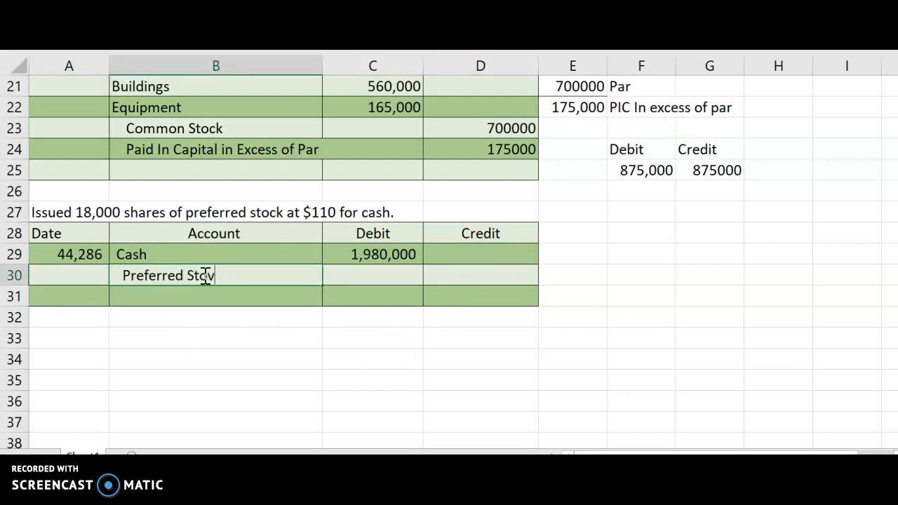
Calculate the Preferred Stock credit in D30 as 18000*100, using the preferred stock's par value
left_click(483, 270)
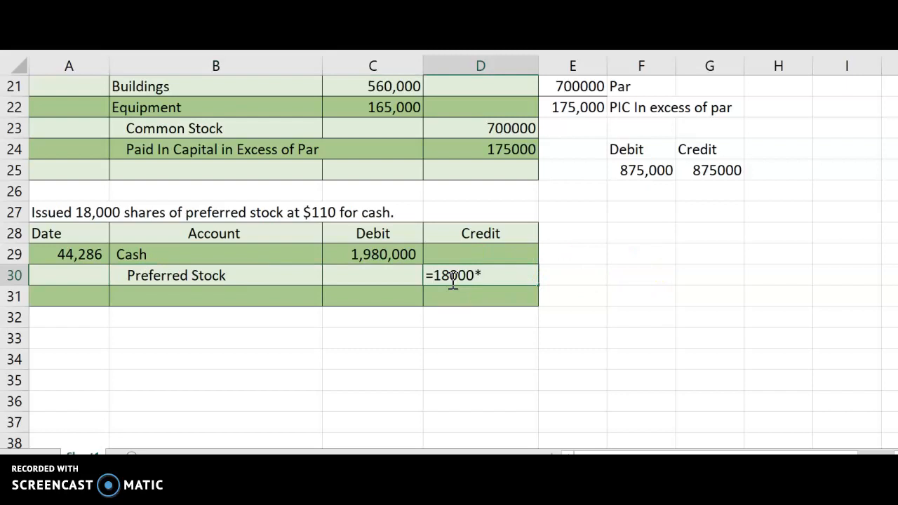
scroll(463, 280, "up", 2)
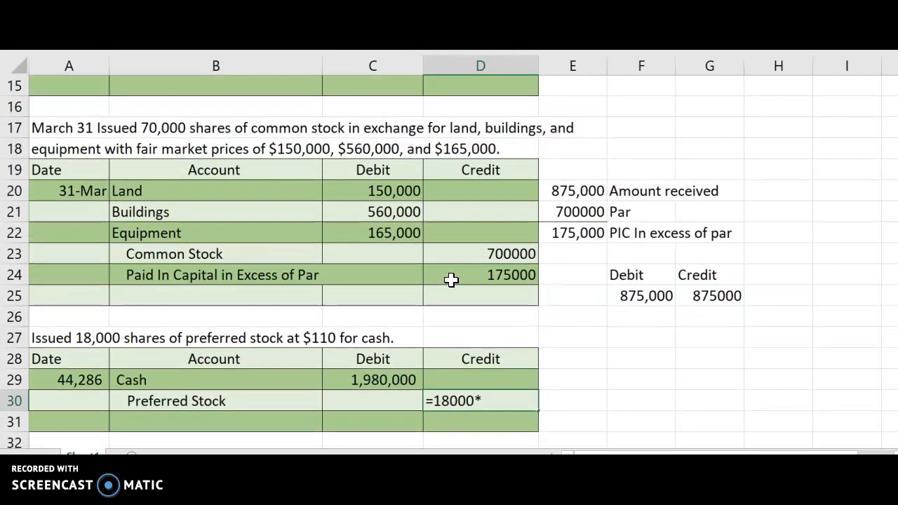
scroll(451, 280, "down", 1)
scroll(451, 280, "right", 1)
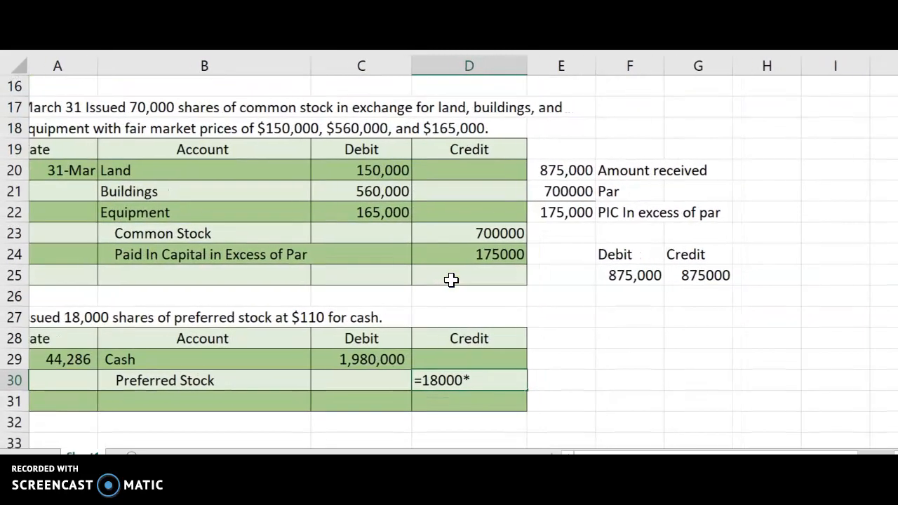
scroll(451, 280, "up", 5)
scroll(451, 280, "left", 1)
scroll(451, 280, "down", 1)
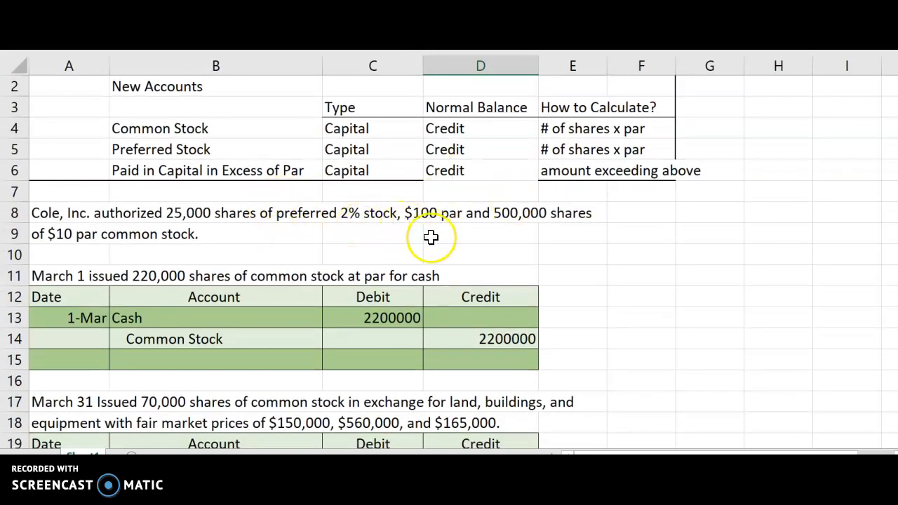
scroll(434, 262, "down", 3)
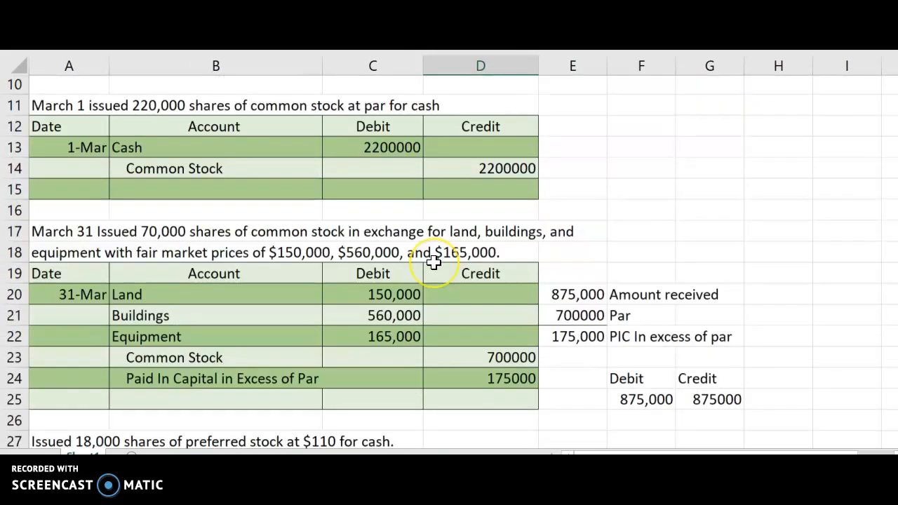
scroll(434, 261, "down", 4)
type("=18000*100")
key("Return")
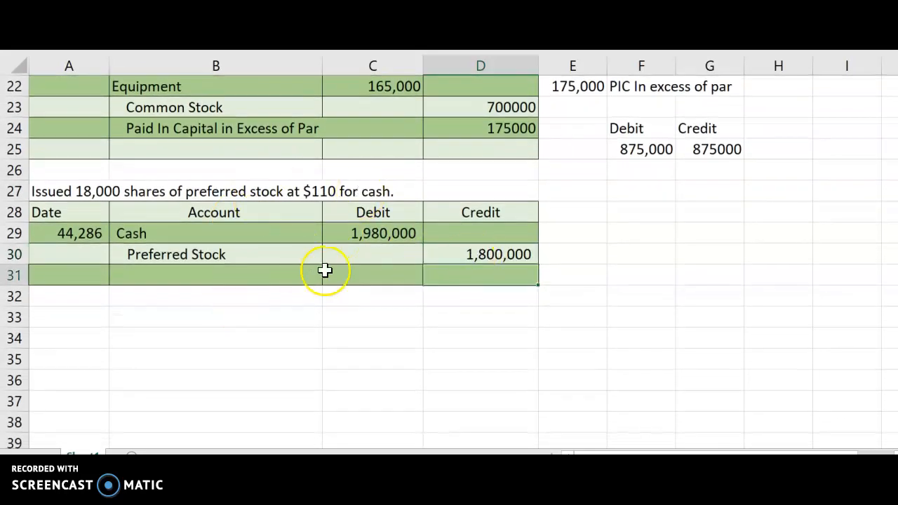
Add Paid in Capital in Excess of Par below Preferred Stock and credit it with the Cash debit minus the Preferred Stock credit
left_click(77, 453)
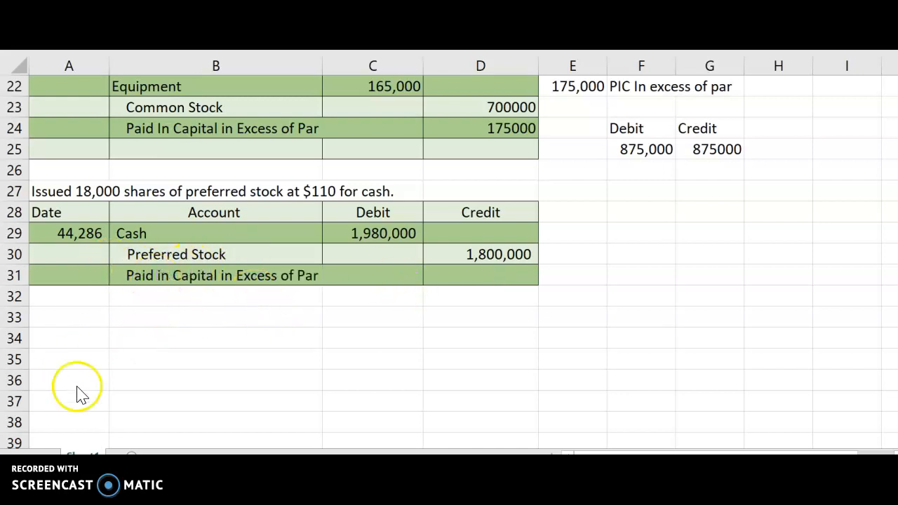
left_click(484, 272)
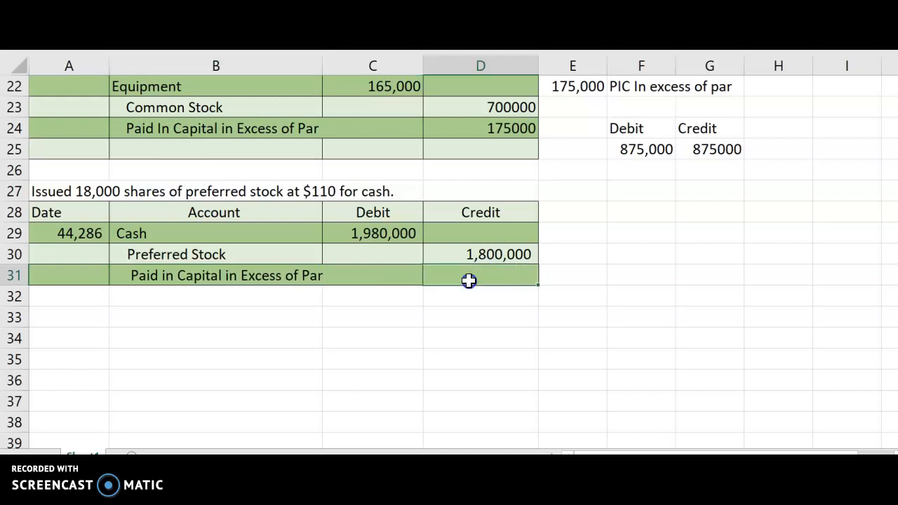
type("=")
left_click(395, 232)
type("-")
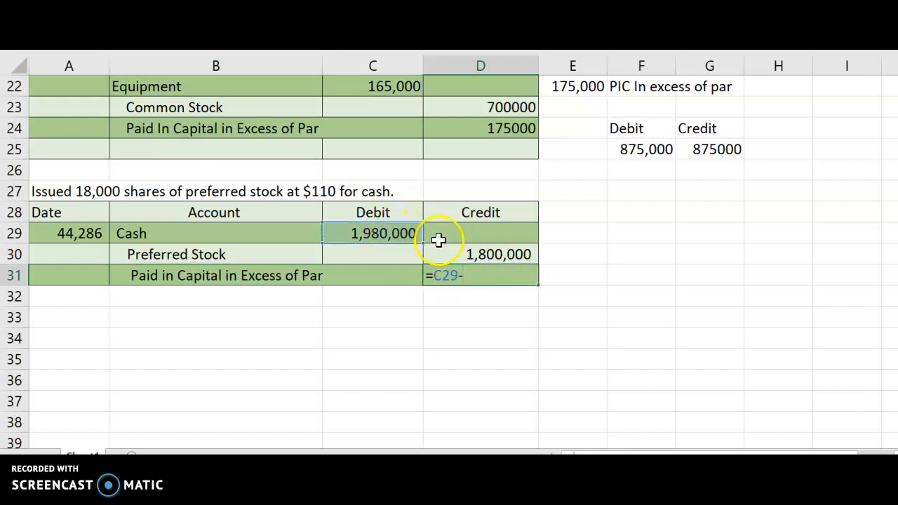
left_click(457, 247)
key("Return")
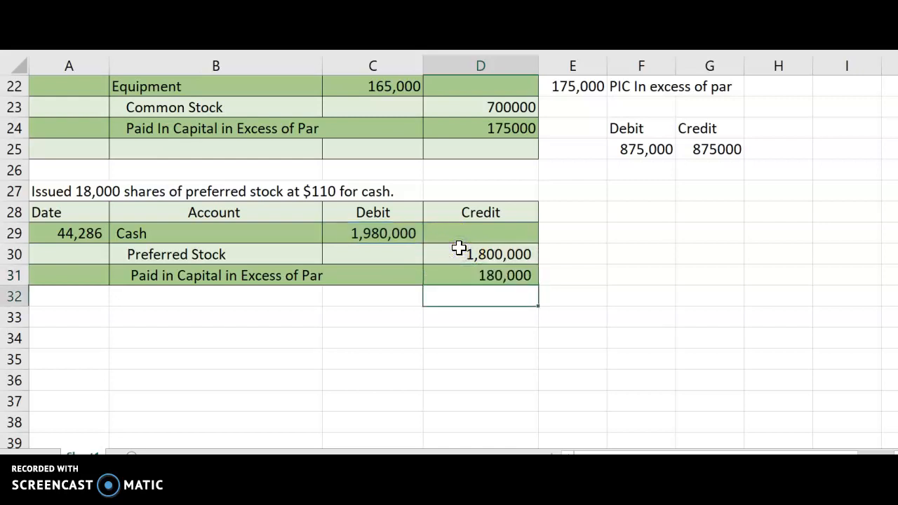
left_click(353, 316)
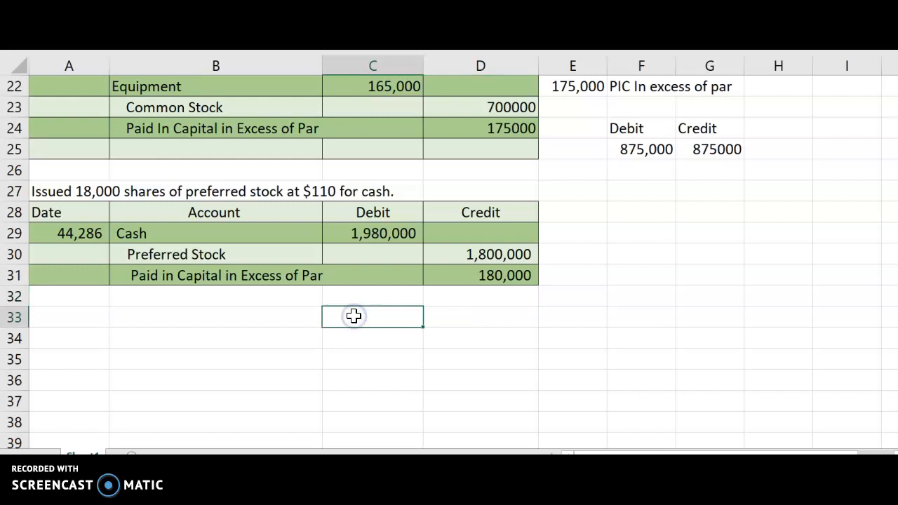
type("sum(")
left_click_drag(331, 232, 348, 280)
type(")")
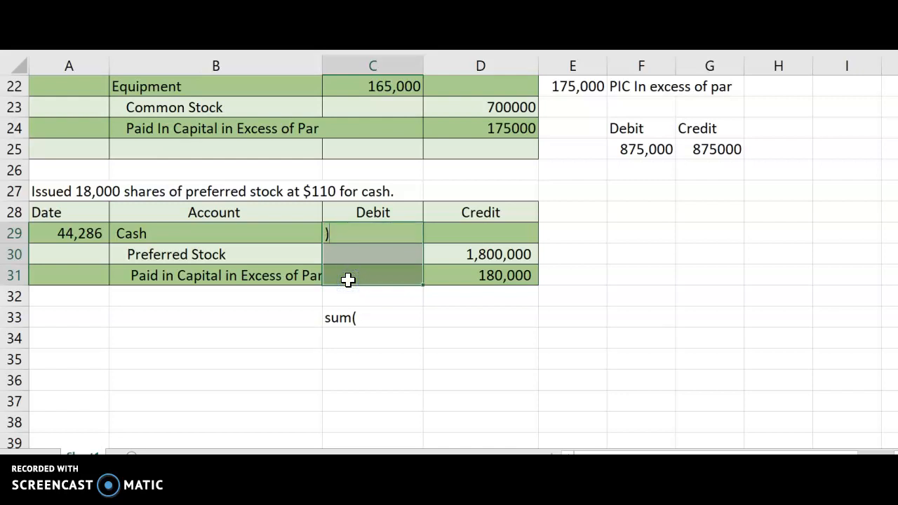
key("Return")
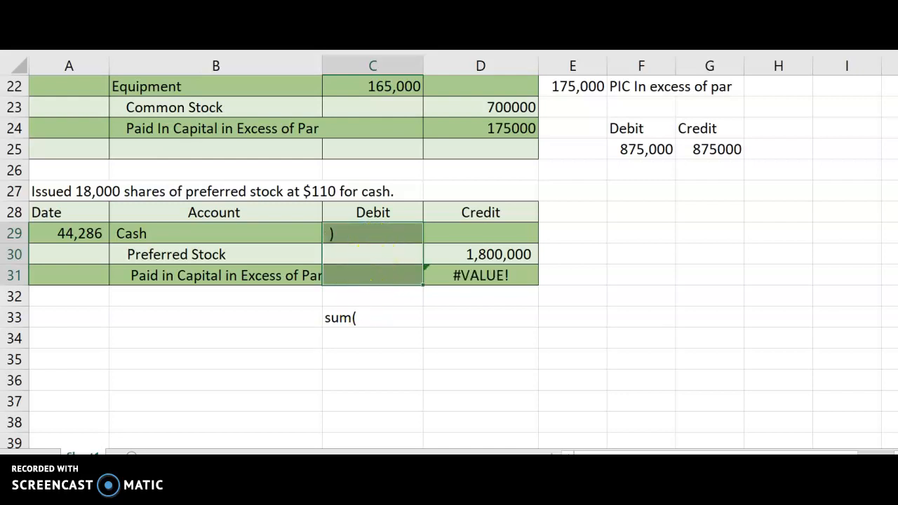
key("ctrl+z")
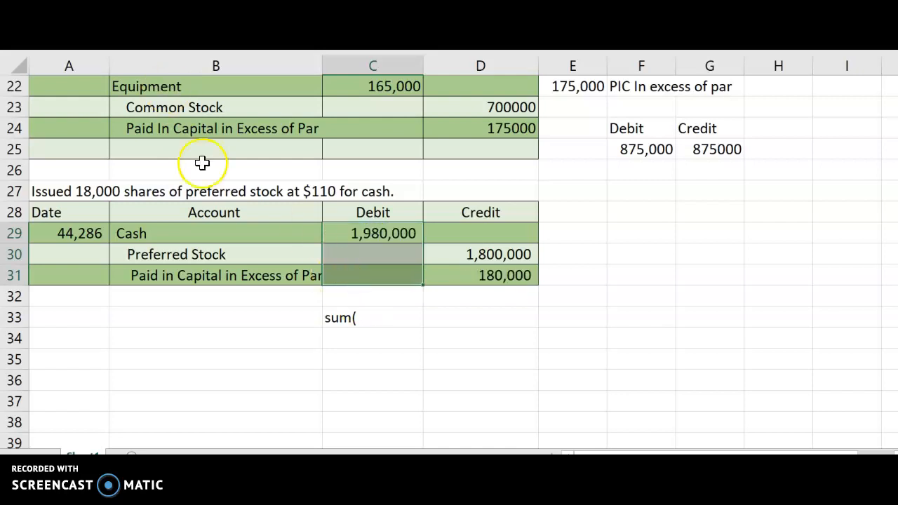
Replace the text in C33 with a sum of the preferred stock entry's debits (C29:C31)
double_click(371, 317)
left_click_drag(371, 317, 266, 321)
type("=sum(")
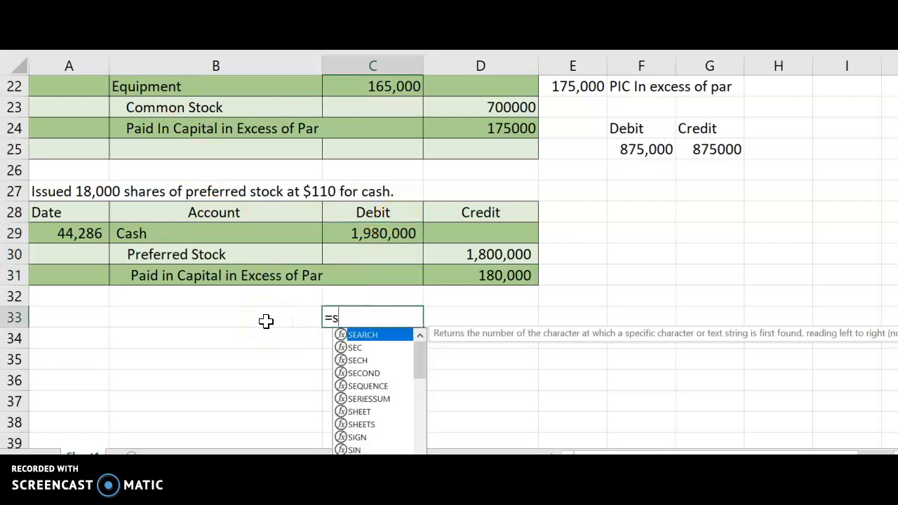
left_click_drag(361, 234, 370, 274)
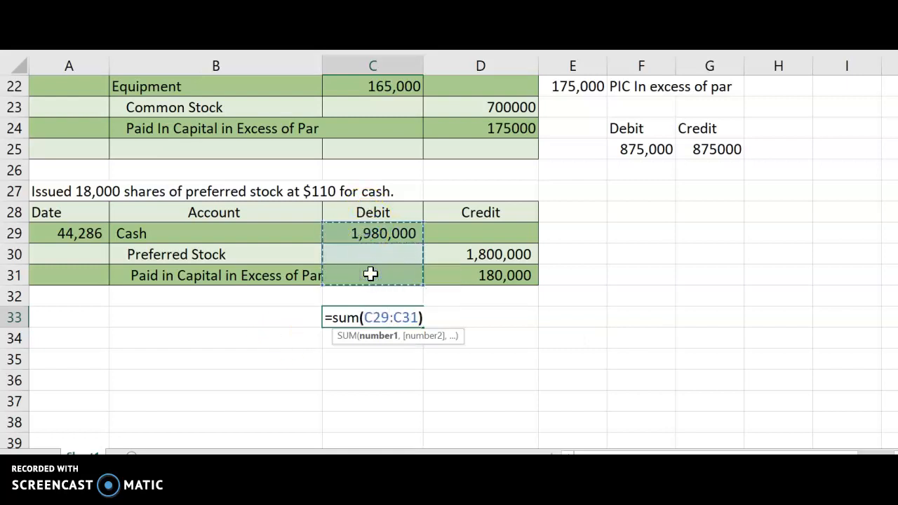
key("Return")
Sum the preferred stock entry's credits (D29:D31) in D33
left_click(440, 320)
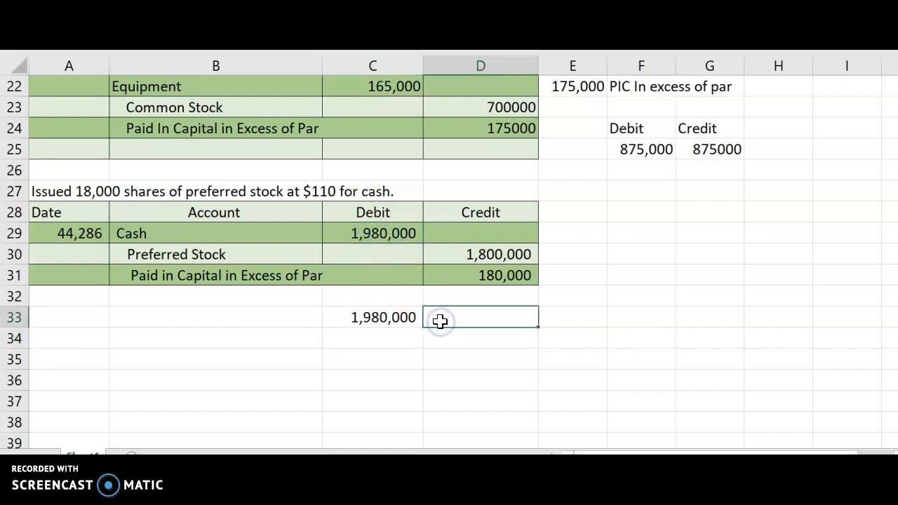
type("=sUM")
key("BackSpace")
key("BackSpace")
type("um(")
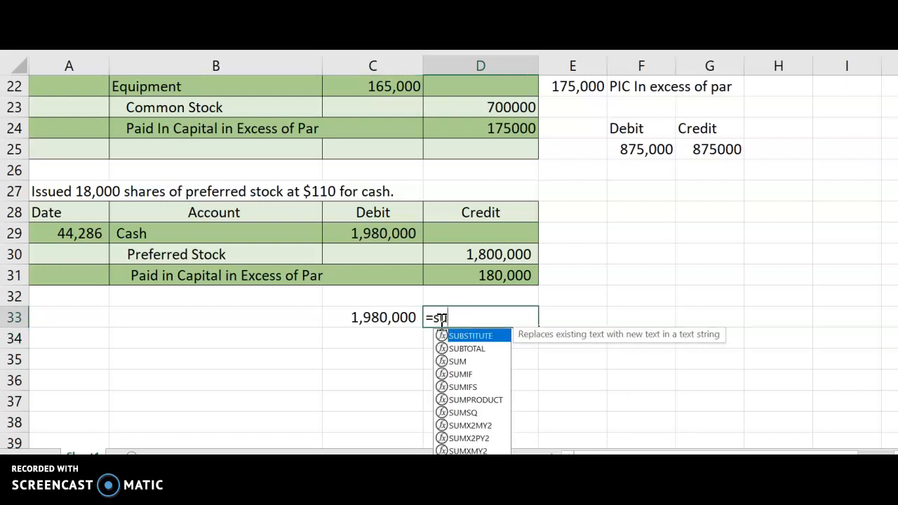
left_click_drag(468, 237, 468, 267)
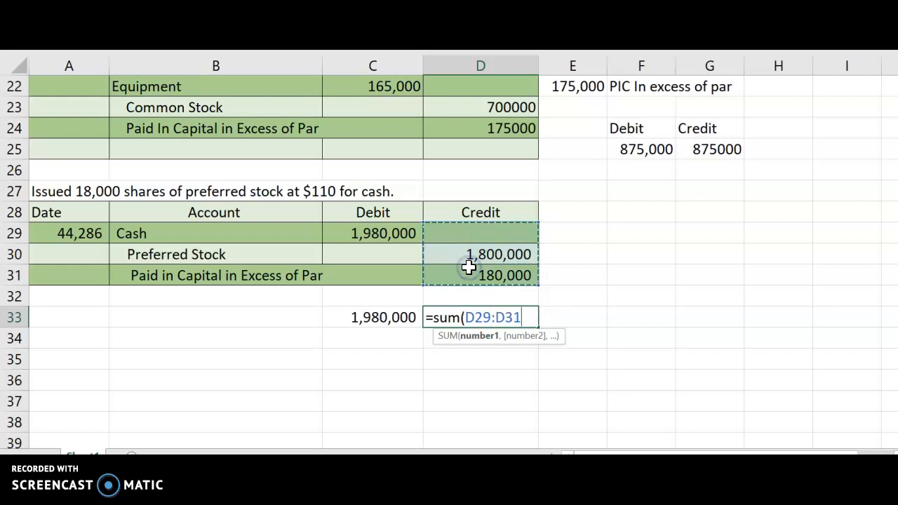
key("Return")
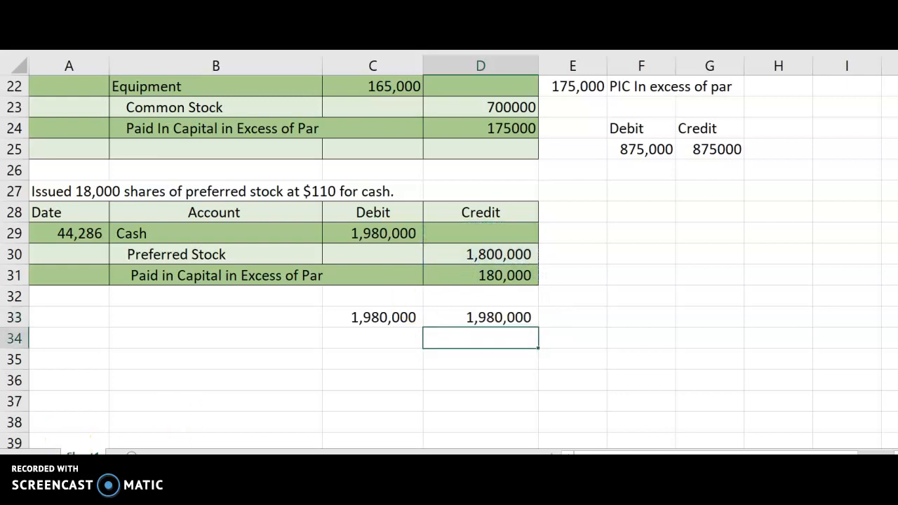
scroll(449, 252, "up", 2)
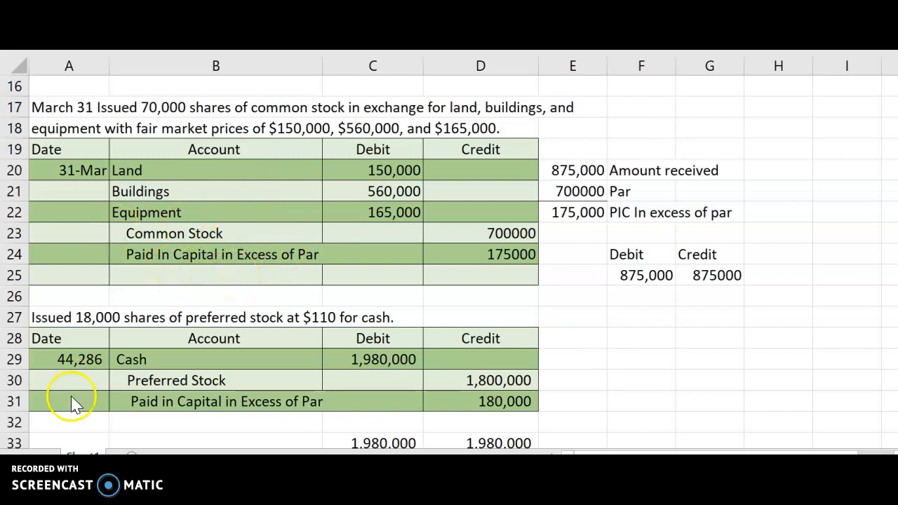
scroll(361, 118, "up", 5)
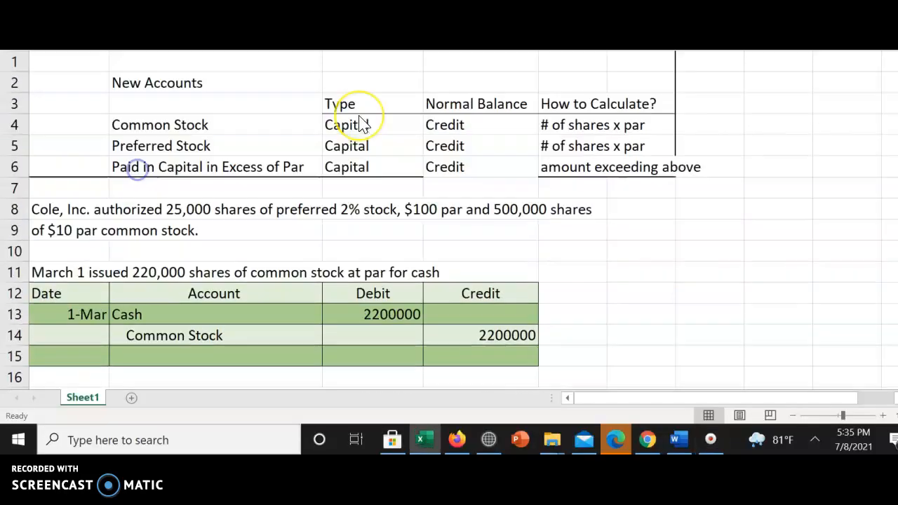
scroll(359, 117, "down", 5)
scroll(359, 117, "up", 4)
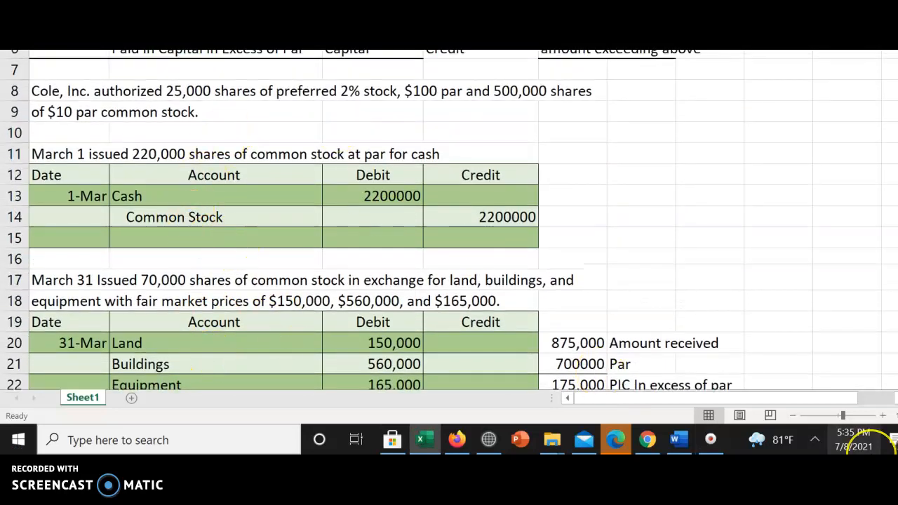
scroll(770, 241, "up", 2)
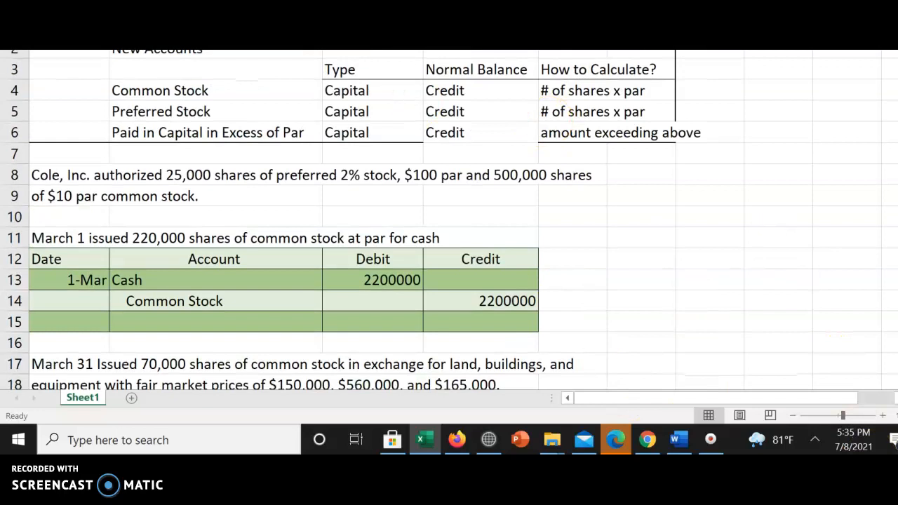